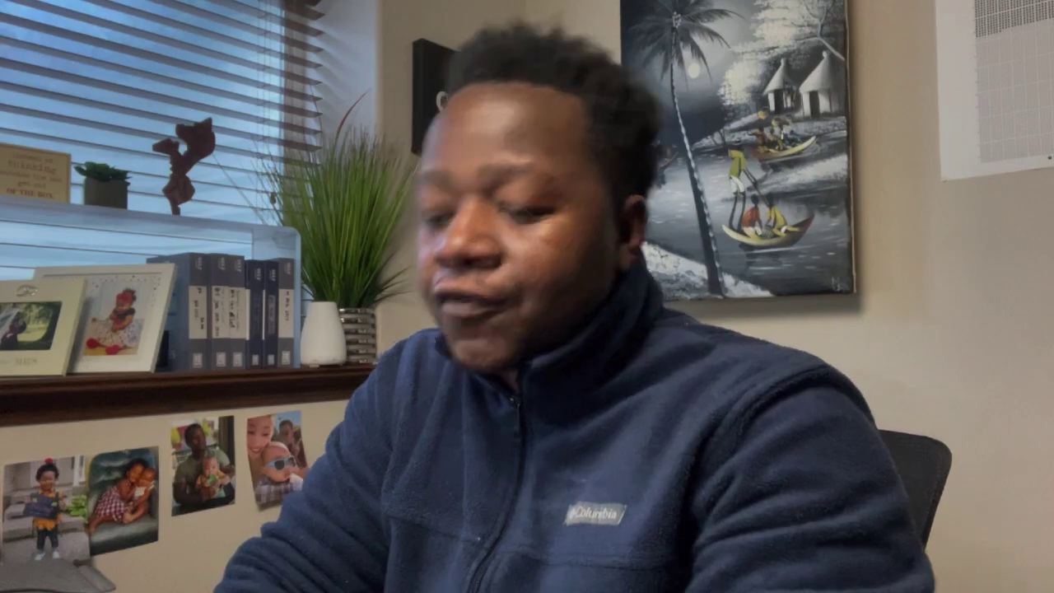
Ask ChatGPT 'what is java' and scroll through its four-paragraph explanation.
text(what is java)
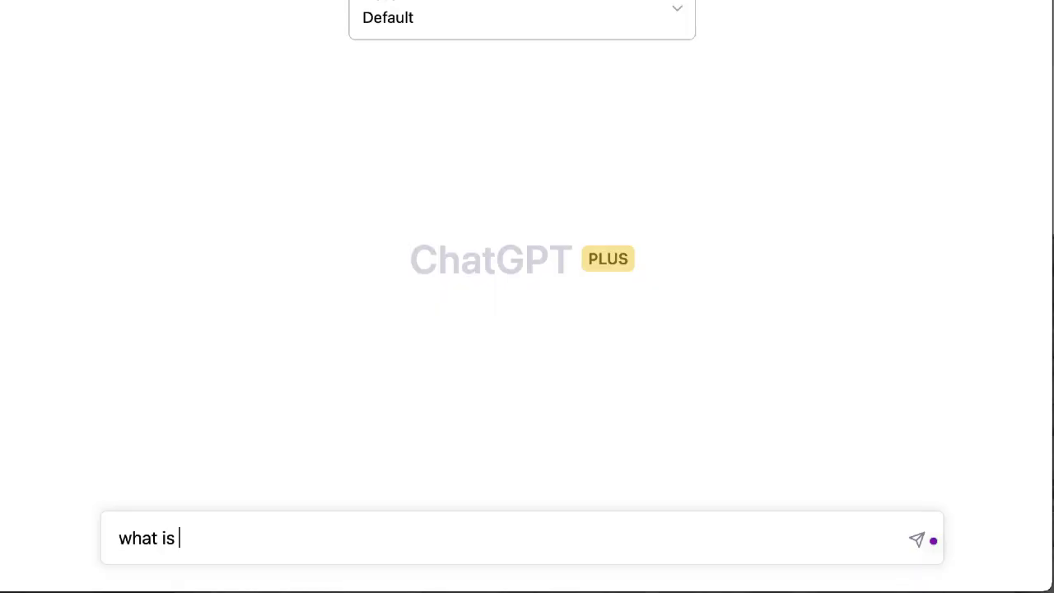
key(Return)
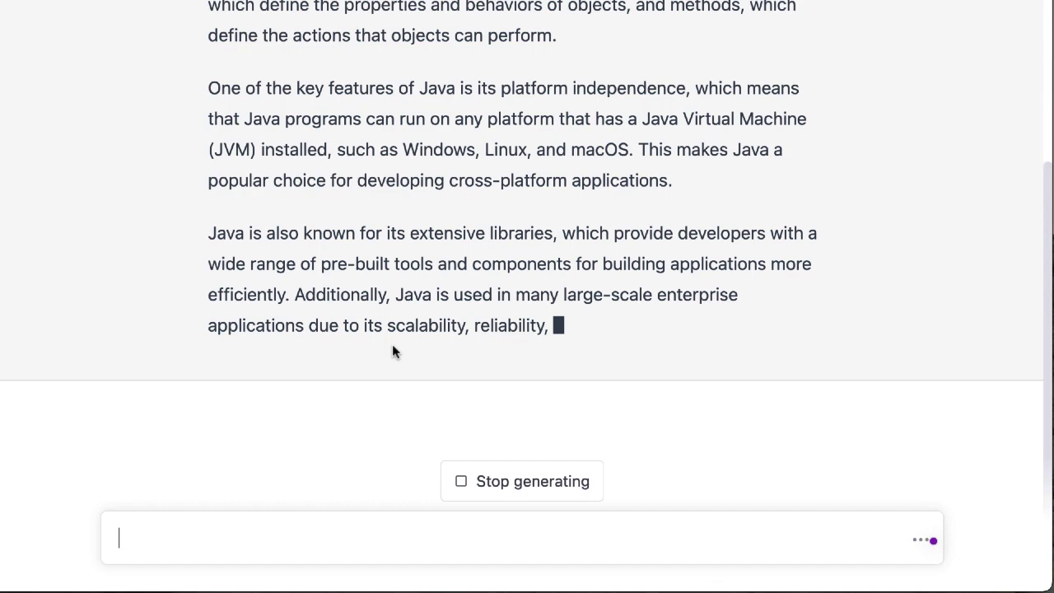
scroll(431, 264, up, 3)
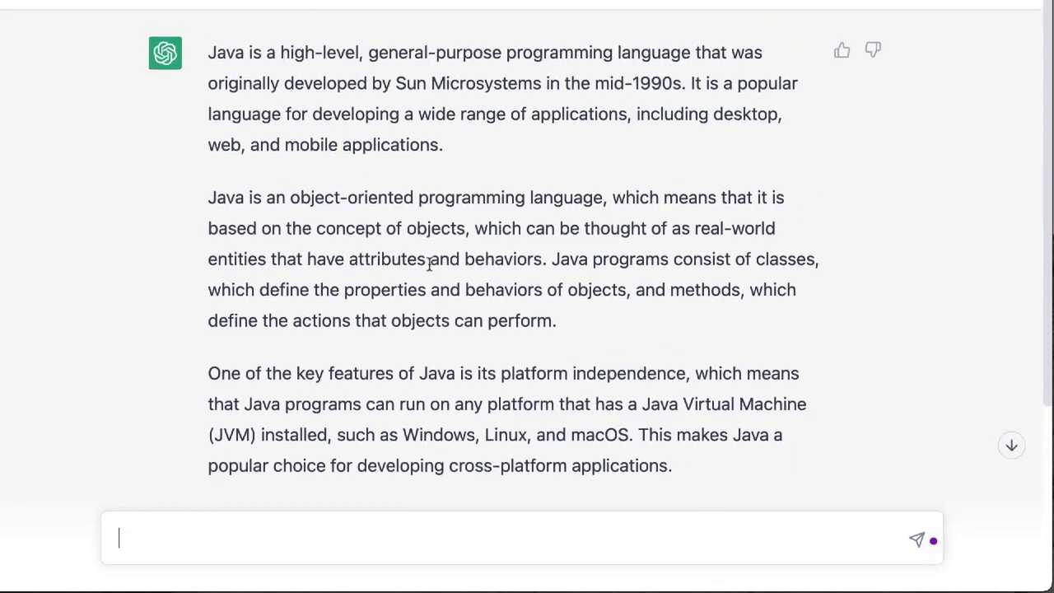
scroll(429, 264, down, 1)
scroll(437, 255, up, 3)
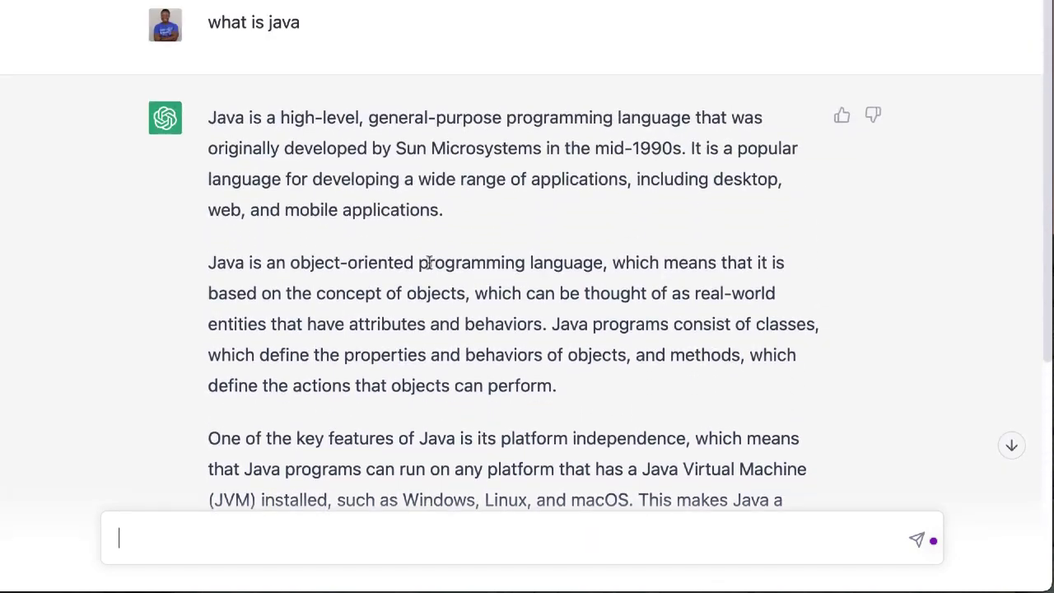
scroll(348, 322, down, 5)
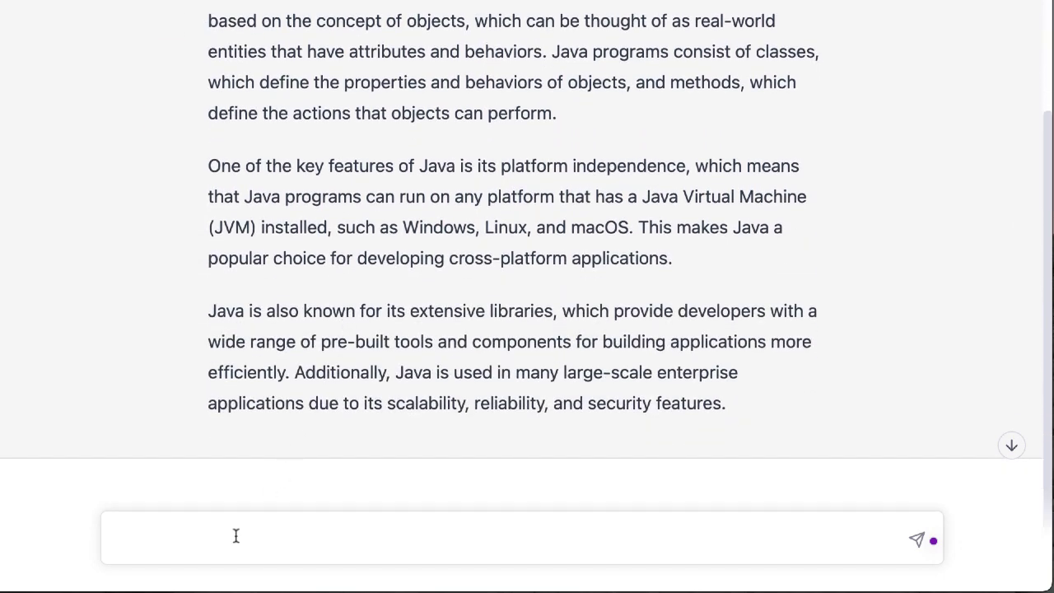
Ask 'what is java for developing web aps' and read the answer covering Java EE, Spring, Struts and Play.
click(235, 536)
text(what is java)
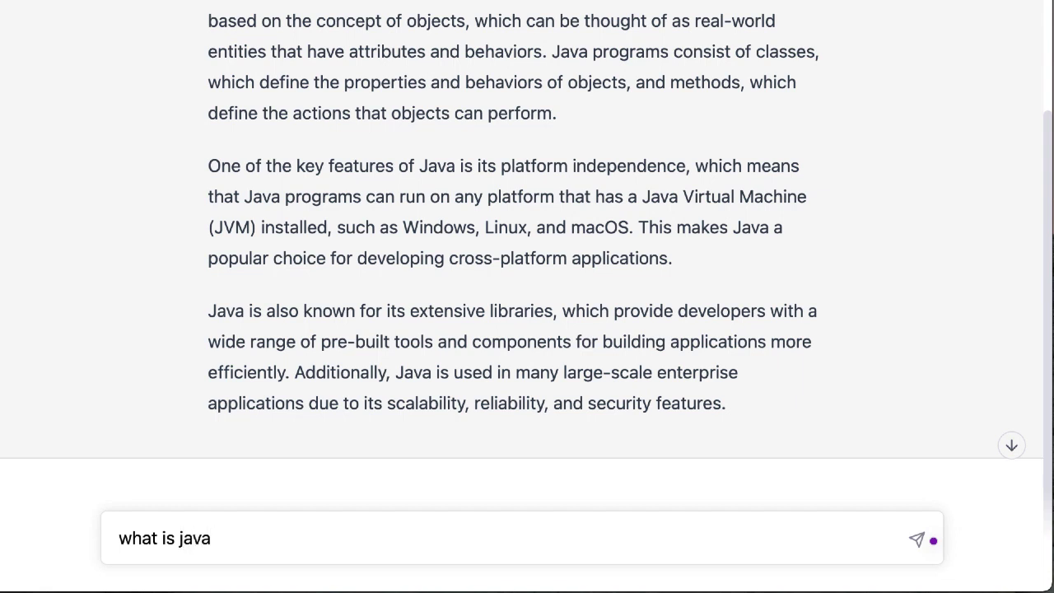
text( for developing we)
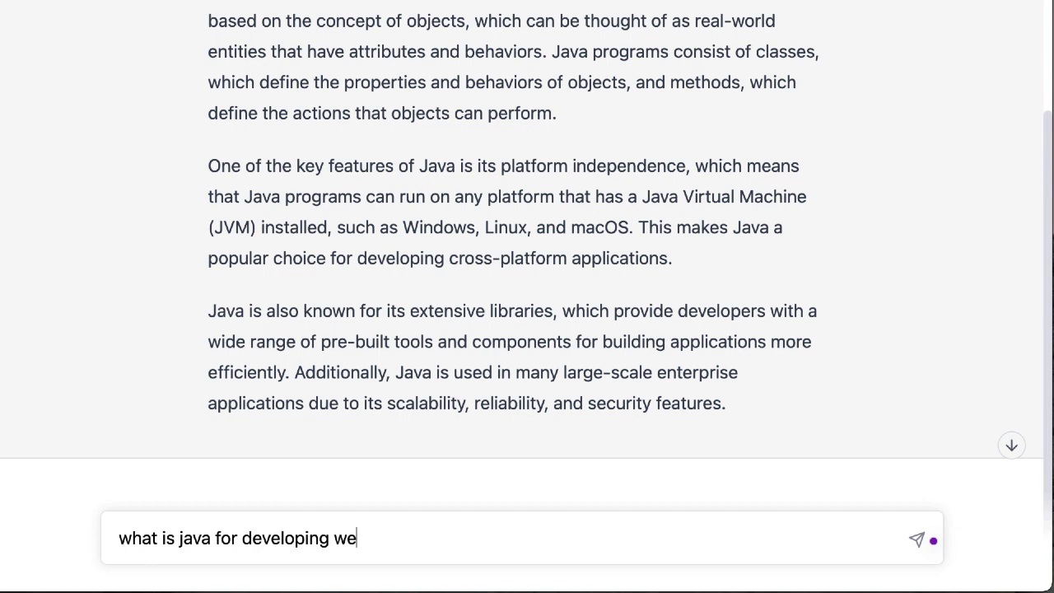
text(b aps)
key(Return)
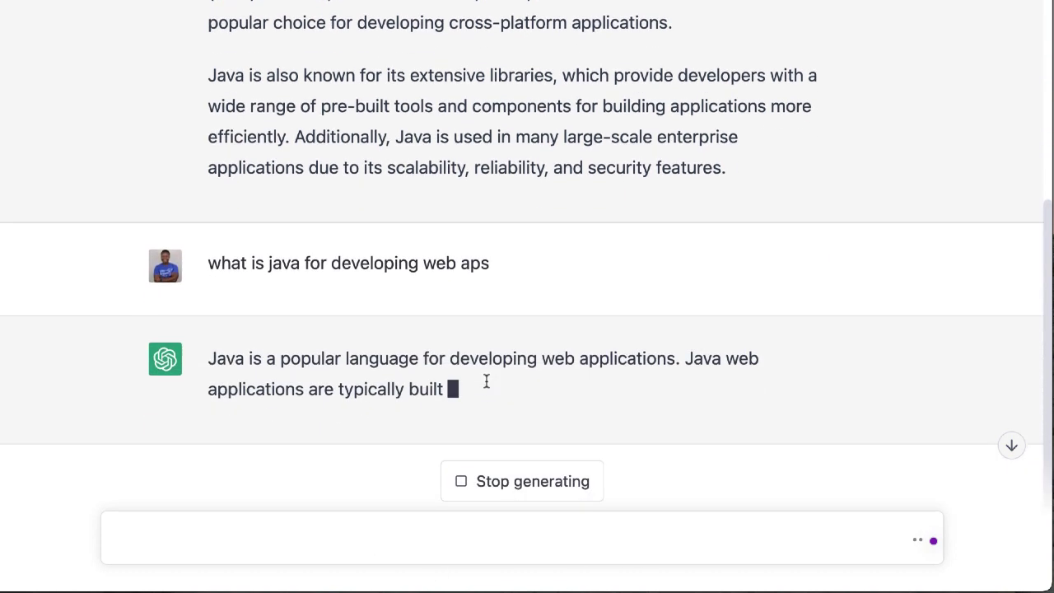
scroll(486, 382, down, 1)
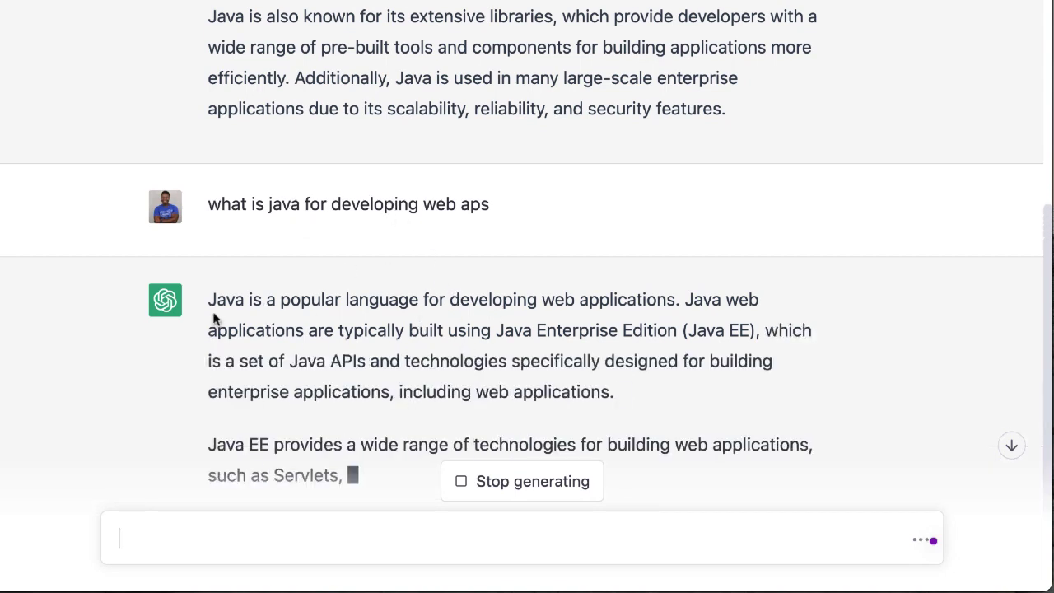
scroll(420, 346, down, 1)
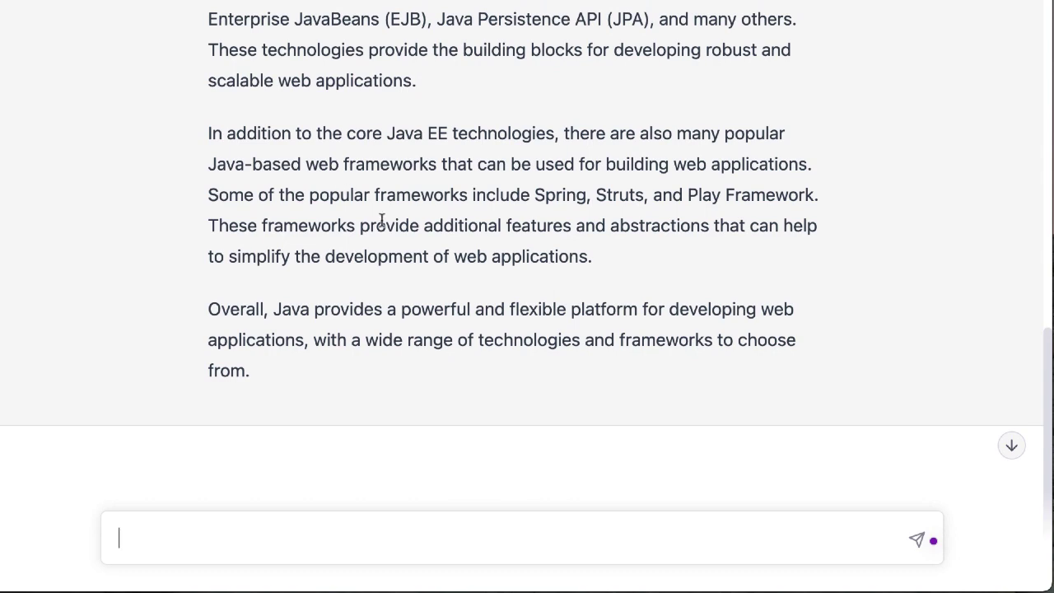
scroll(381, 220, up, 6)
scroll(341, 172, down, 4)
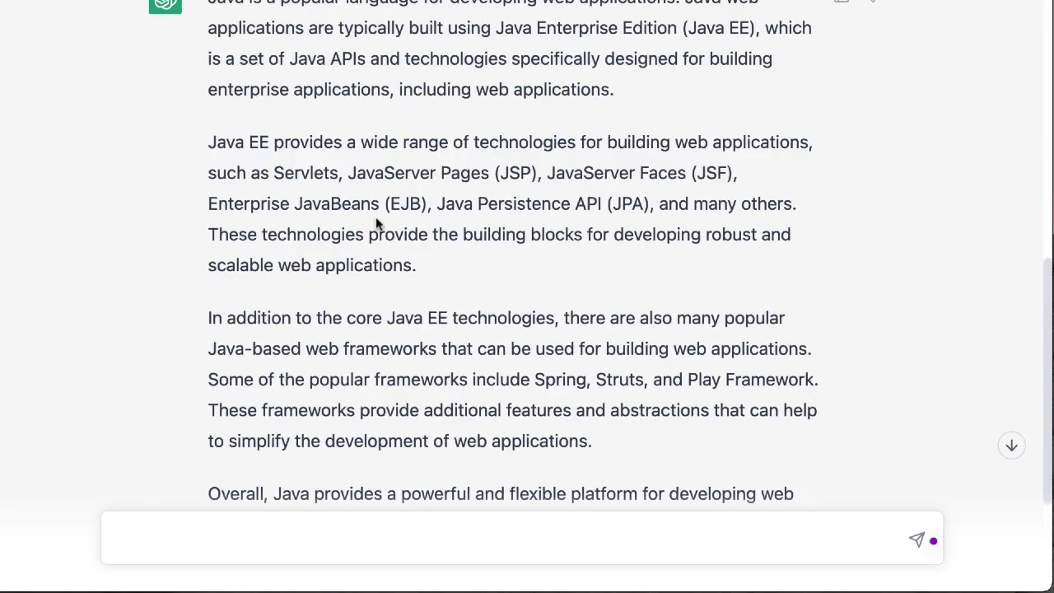
scroll(379, 226, down, 1)
scroll(378, 221, up, 2)
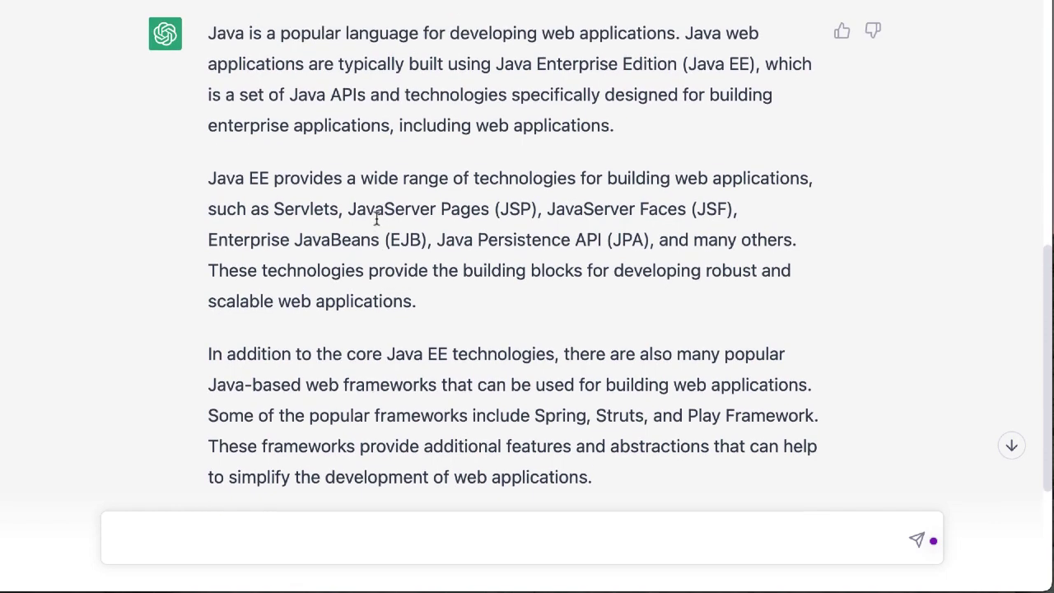
scroll(376, 219, down, 4)
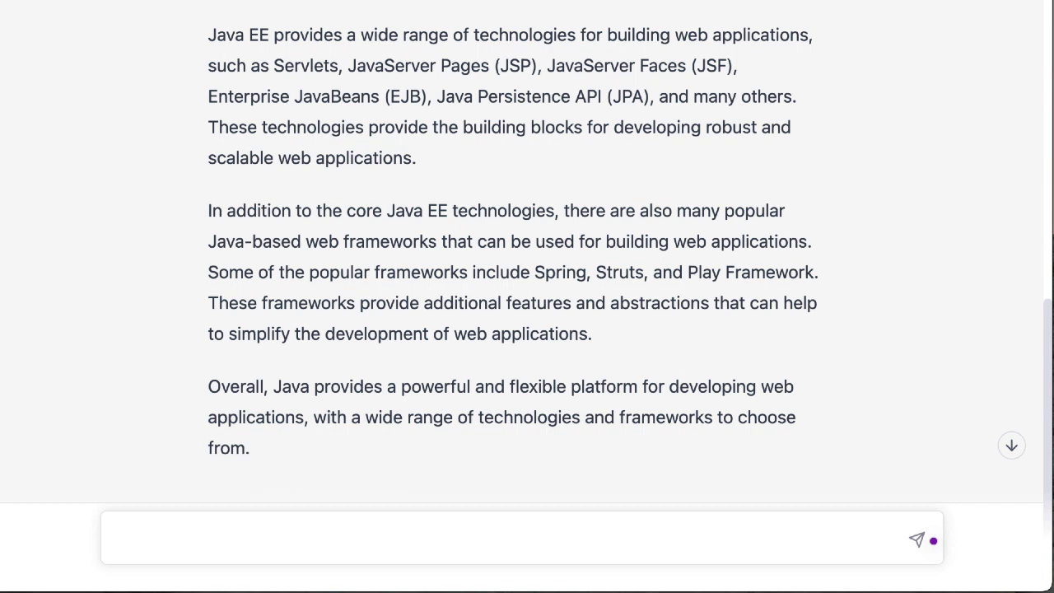
Send the request 'Give me the ultimate roadmap for learning Java Programing'.
text(Give me the )
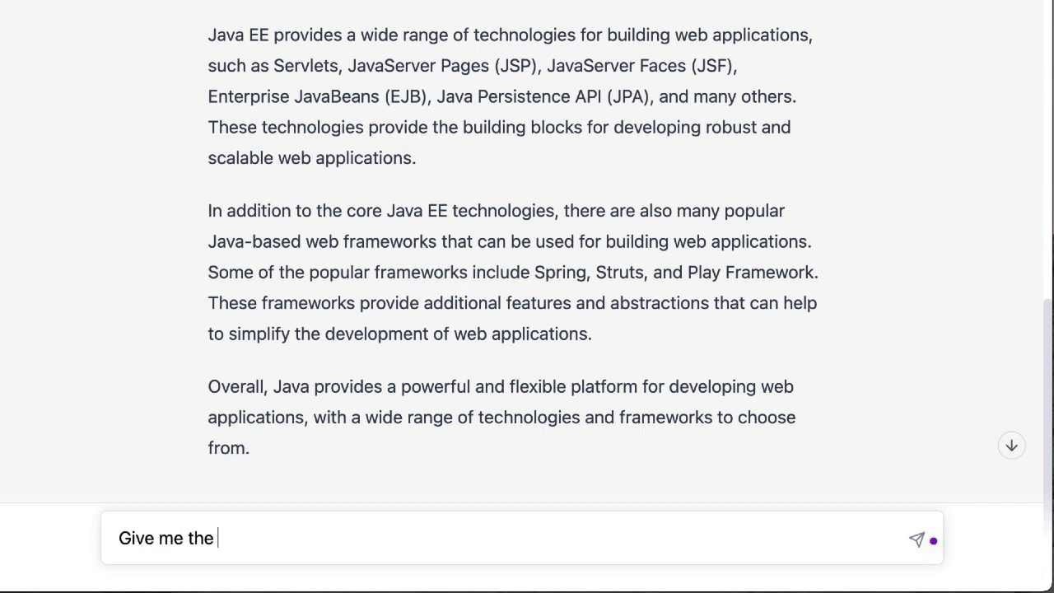
text(ultimate guide to)
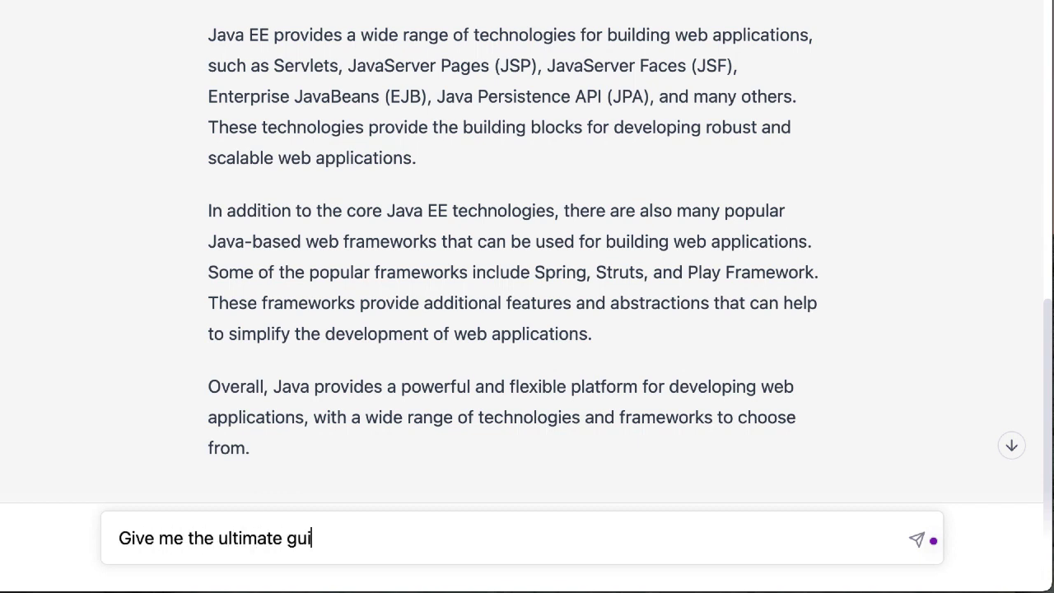
key(BackSpace)
key(BackSpace)
key(BackSpace)
key(BackSpace)
key(BackSpace)
key(BackSpace)
key(BackSpace)
key(BackSpace)
key(BackSpace)
text(roadmap for )
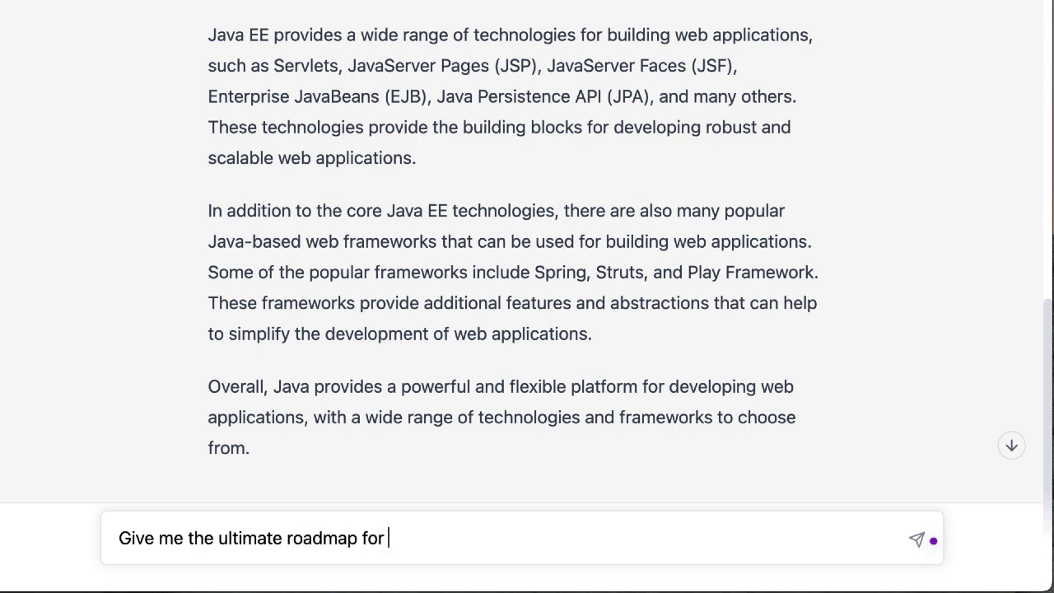
text(learning Java Program)
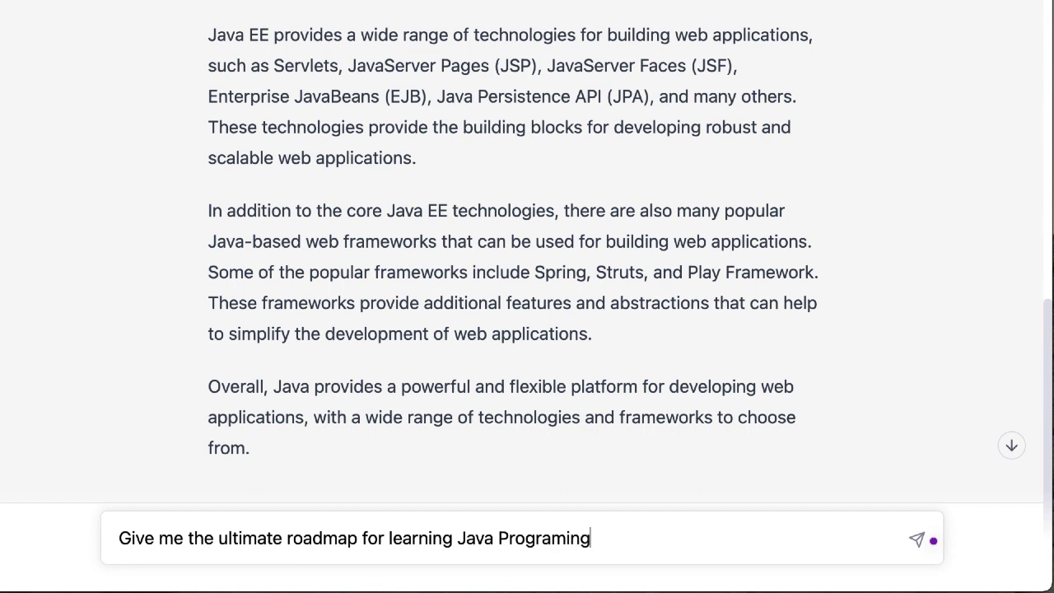
text(ing)
key(Return)
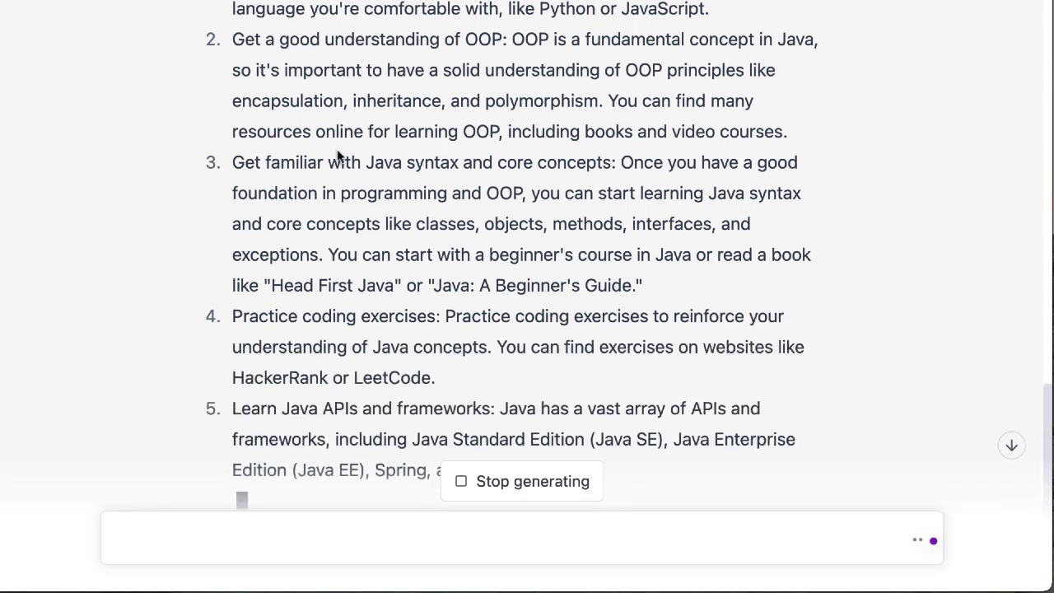
scroll(569, 207, up, 7)
scroll(569, 206, down, 5)
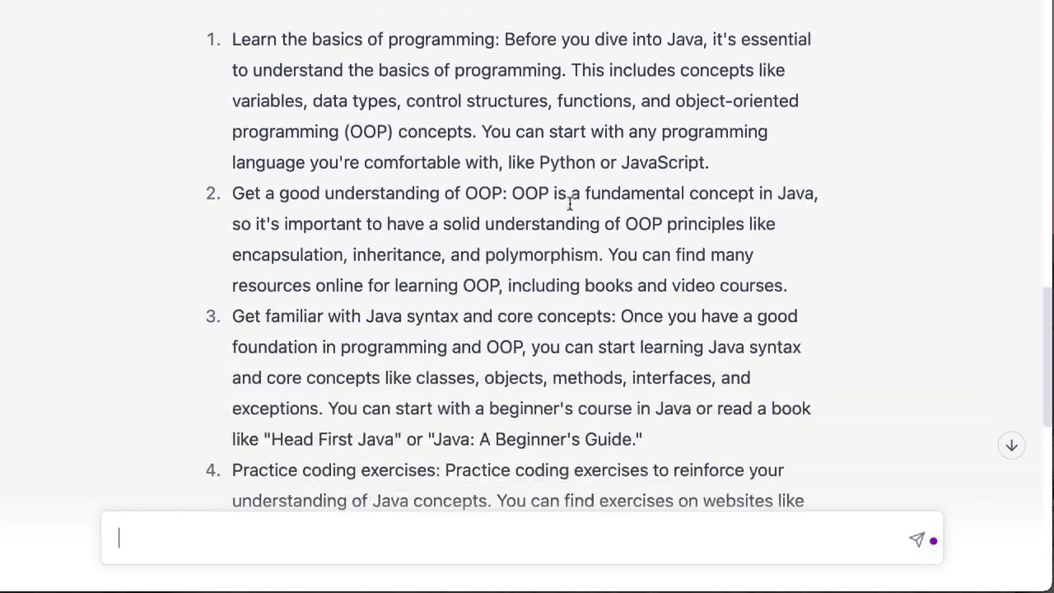
scroll(569, 206, down, 1)
scroll(569, 202, up, 4)
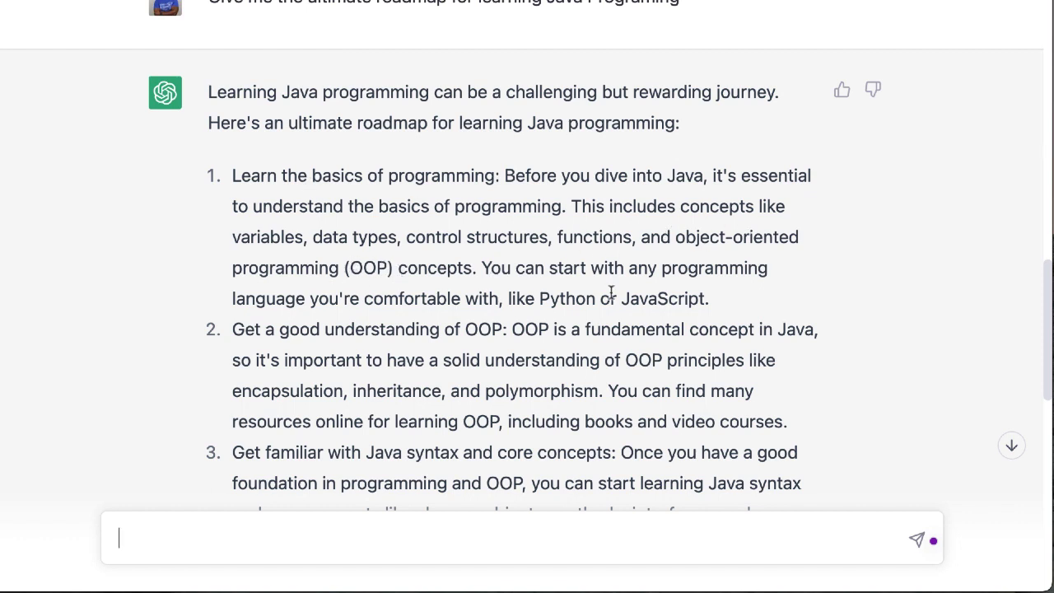
scroll(494, 329, down, 2)
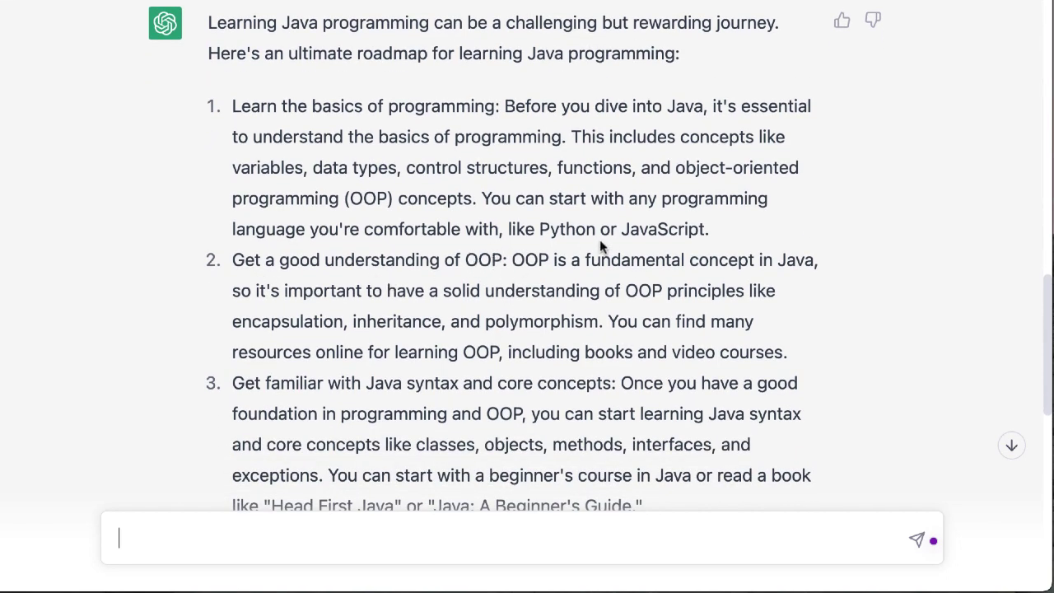
scroll(609, 297, down, 3)
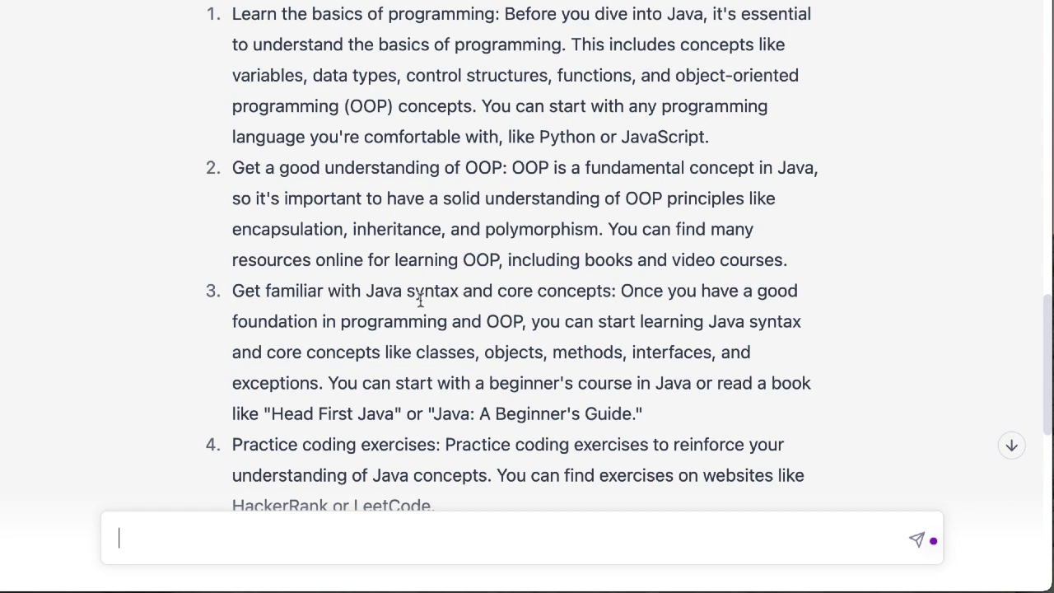
scroll(496, 346, down, 3)
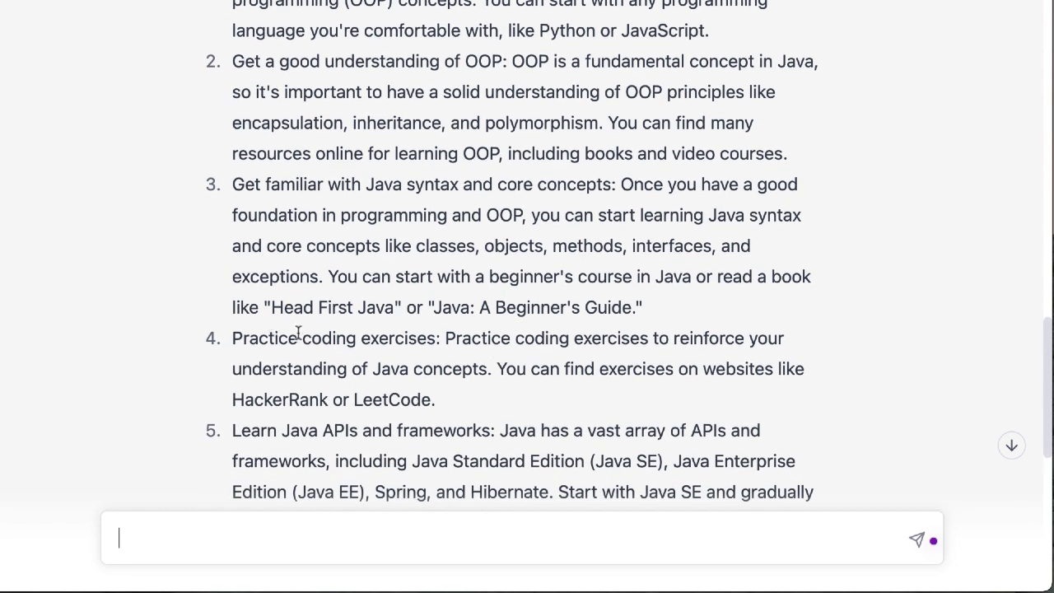
scroll(519, 346, down, 2)
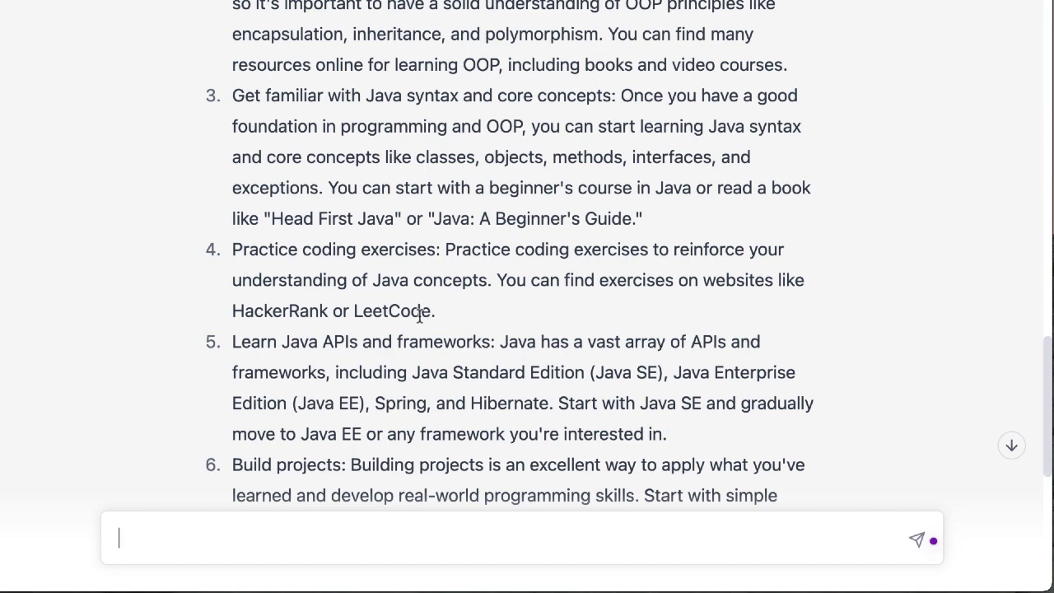
scroll(499, 357, down, 2)
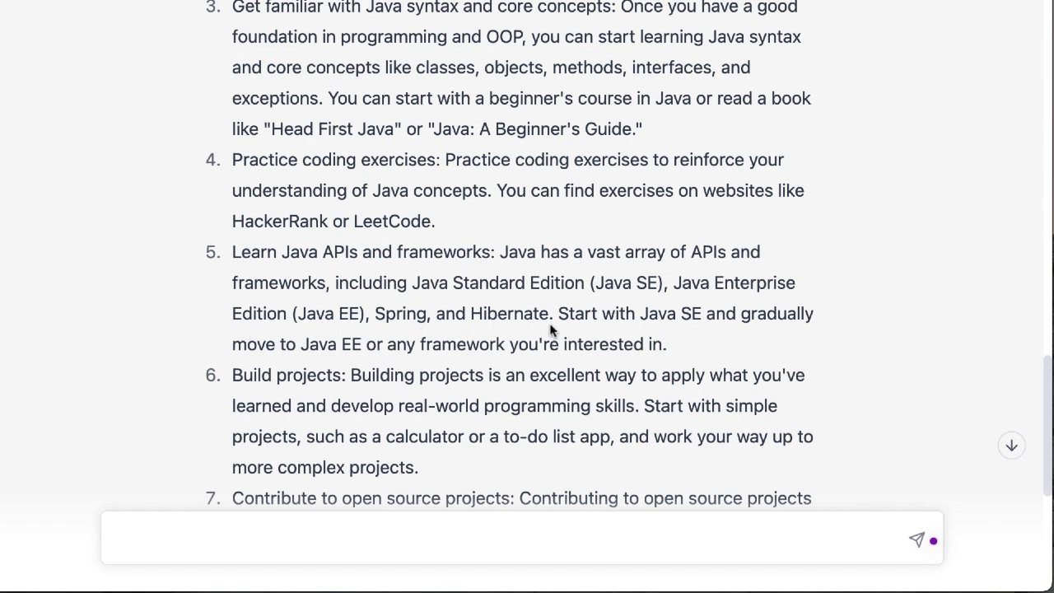
scroll(608, 331, down, 2)
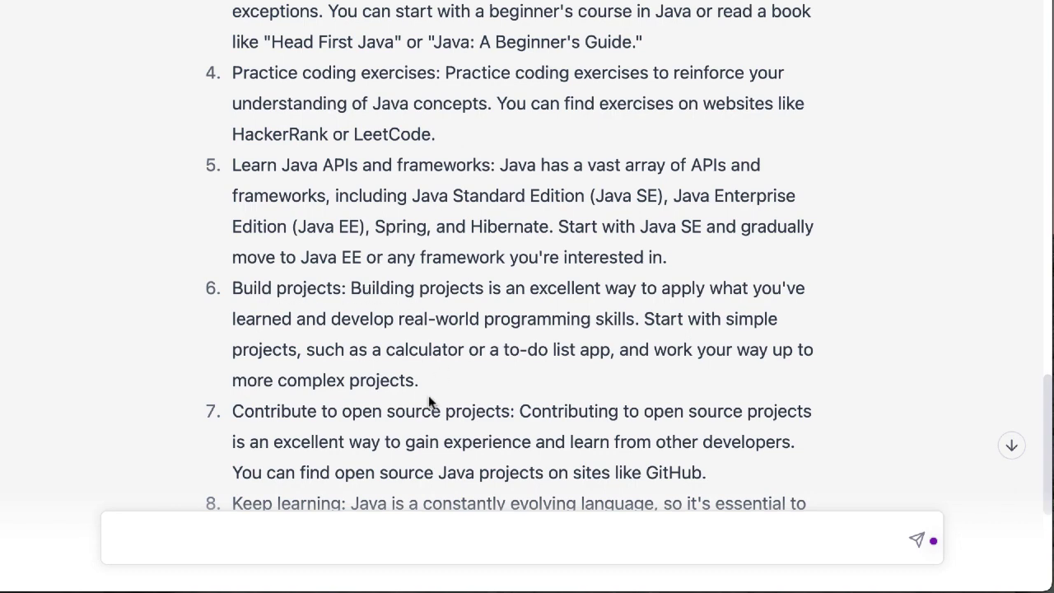
scroll(494, 404, down, 5)
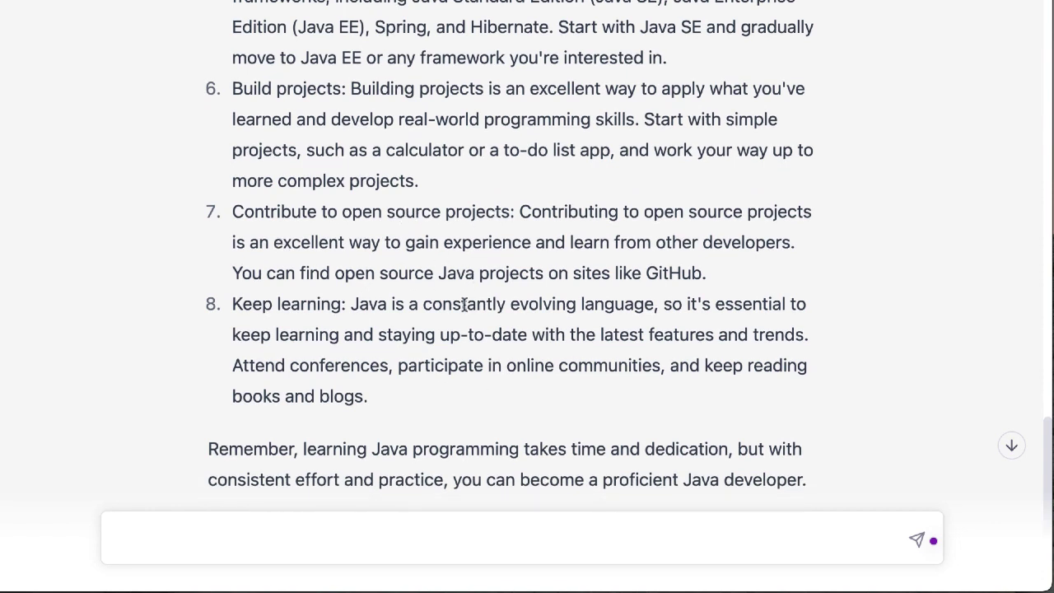
scroll(464, 304, down, 2)
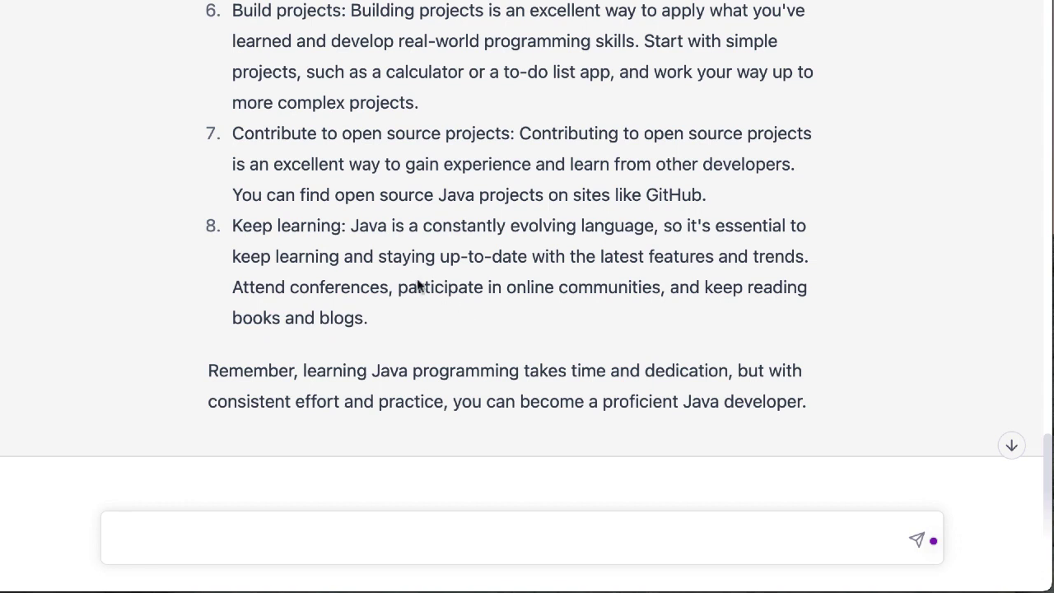
scroll(251, 227, down, 1)
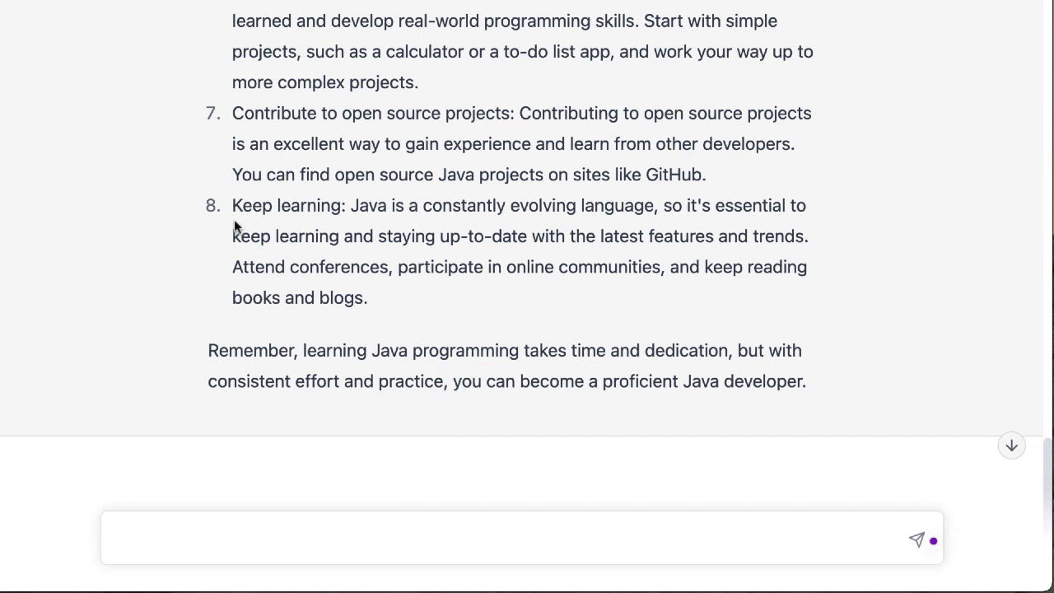
scroll(453, 299, down, 1)
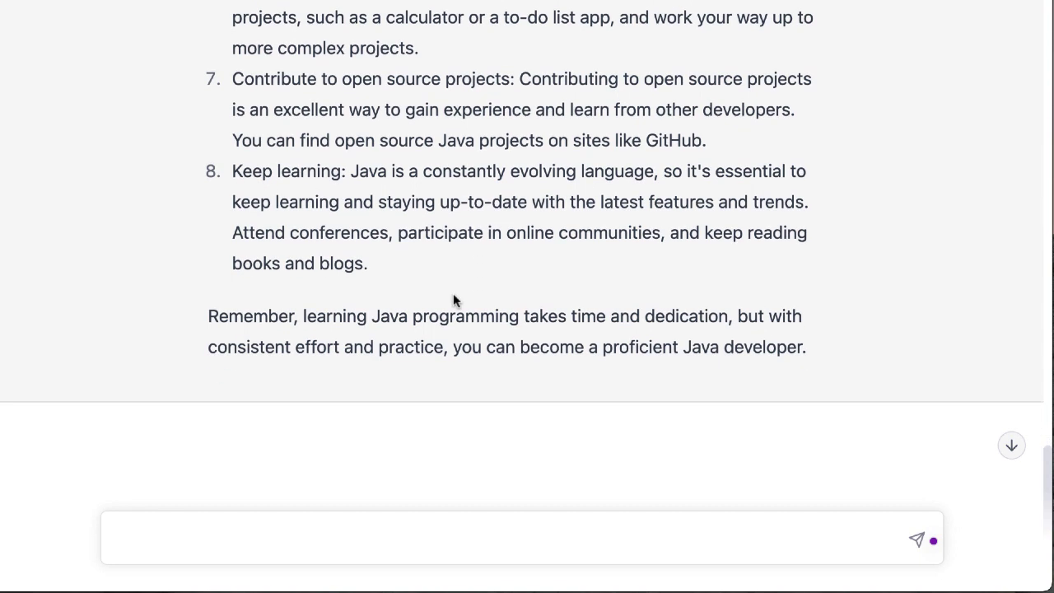
scroll(447, 234, up, 1)
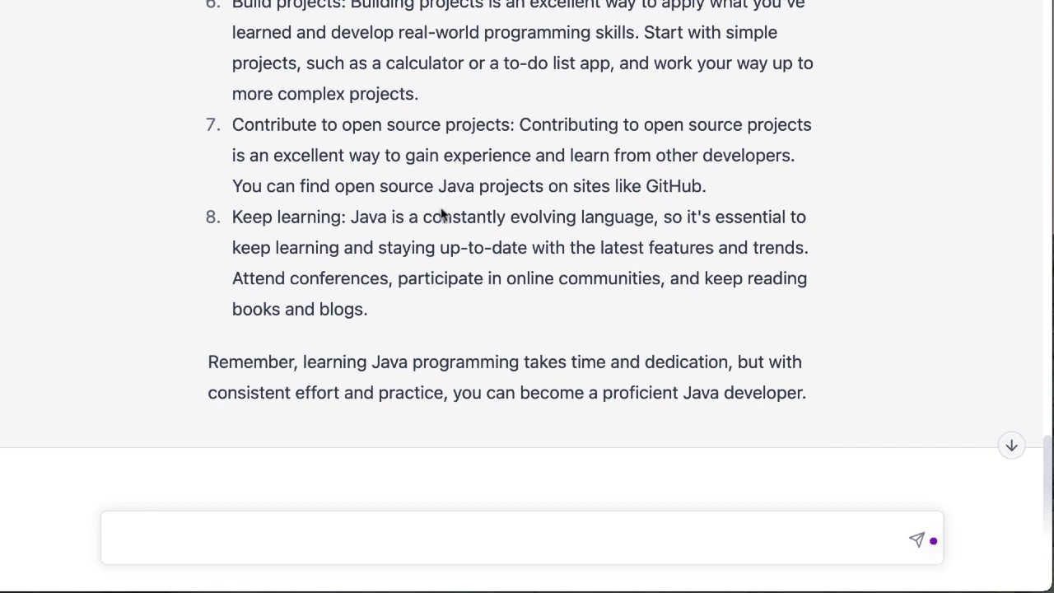
scroll(447, 234, up, 10)
scroll(440, 205, up, 1)
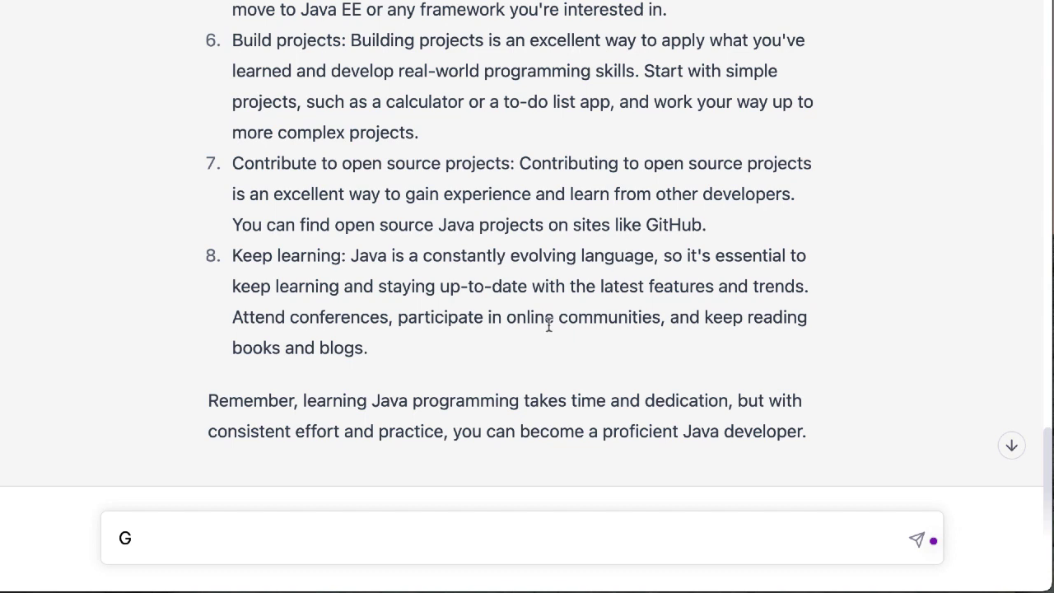
Send the pasted Java roadmap prompt extended with 'in 3 months broken down into weeks'.
click(165, 534)
key(BackSpace)
text(Give me the ultimate roadmap for learning Java Programing)
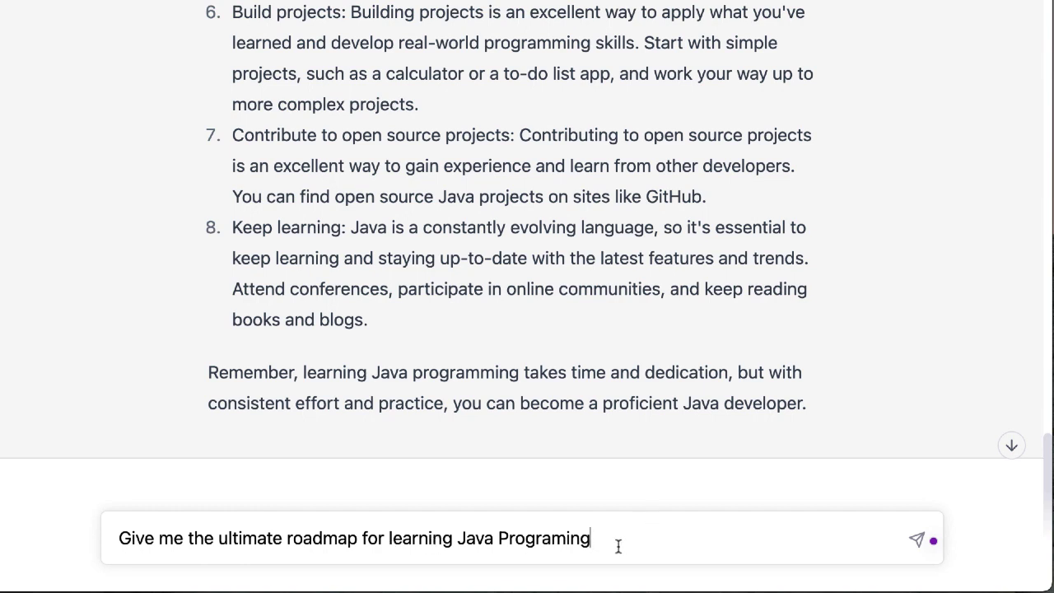
text(in 3 months break)
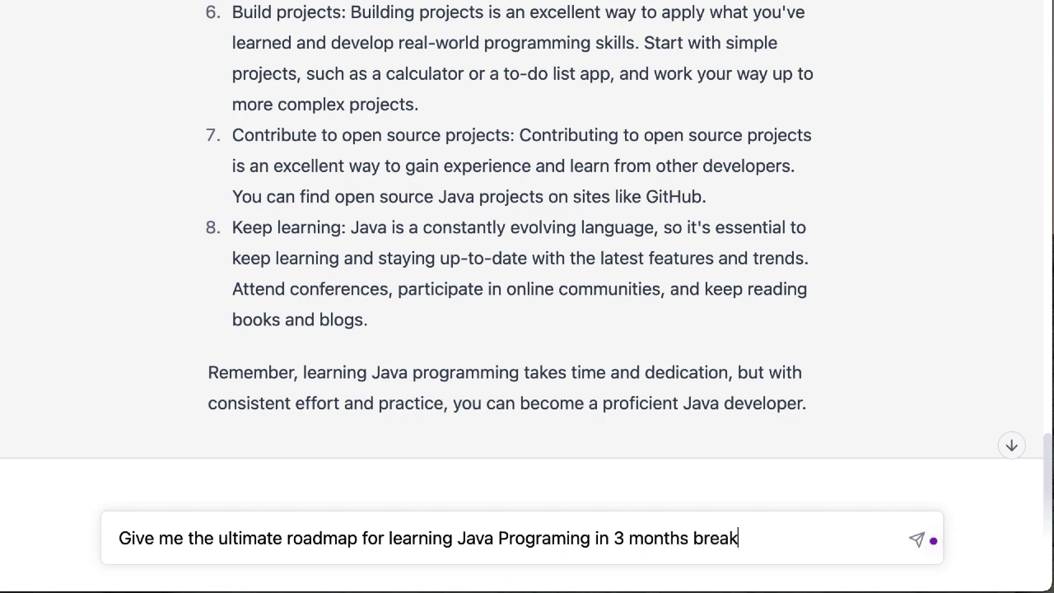
key(BackSpace)
key(BackSpace)
key(BackSpace)
key(BackSpace)
text(broken down intor w)
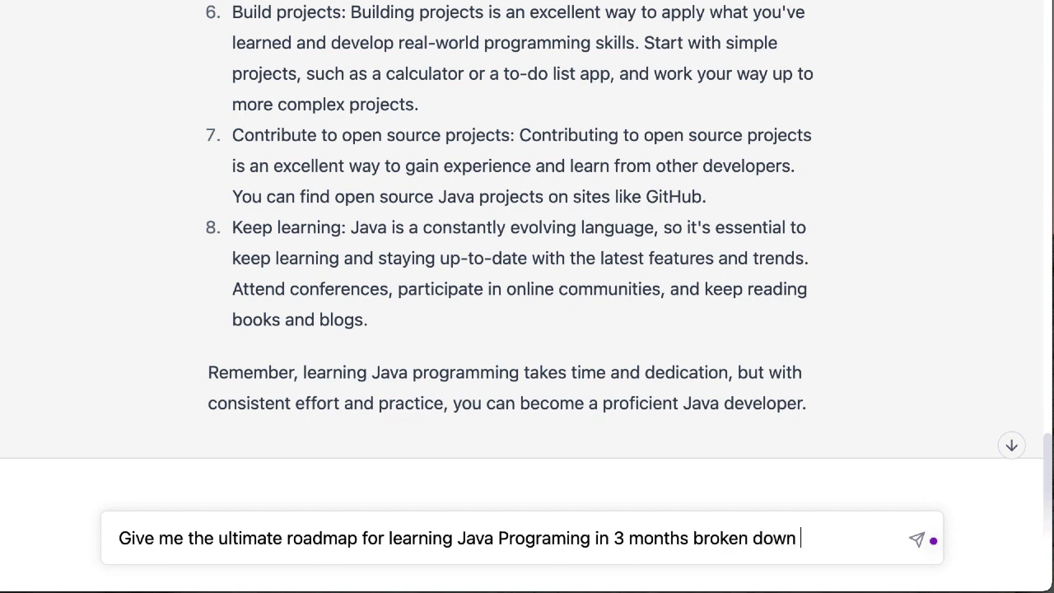
text(e)
key(BackSpace)
key(BackSpace)
key(BackSpace)
key(BackSpace)
text(weeks)
key(Return)
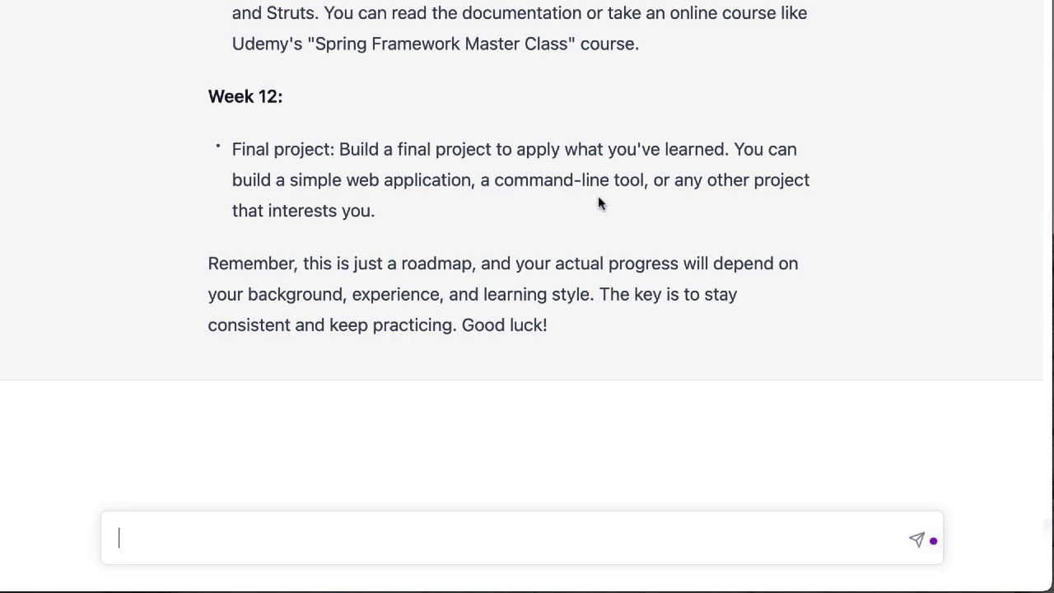
scroll(598, 206, up, 5)
scroll(593, 213, up, 1)
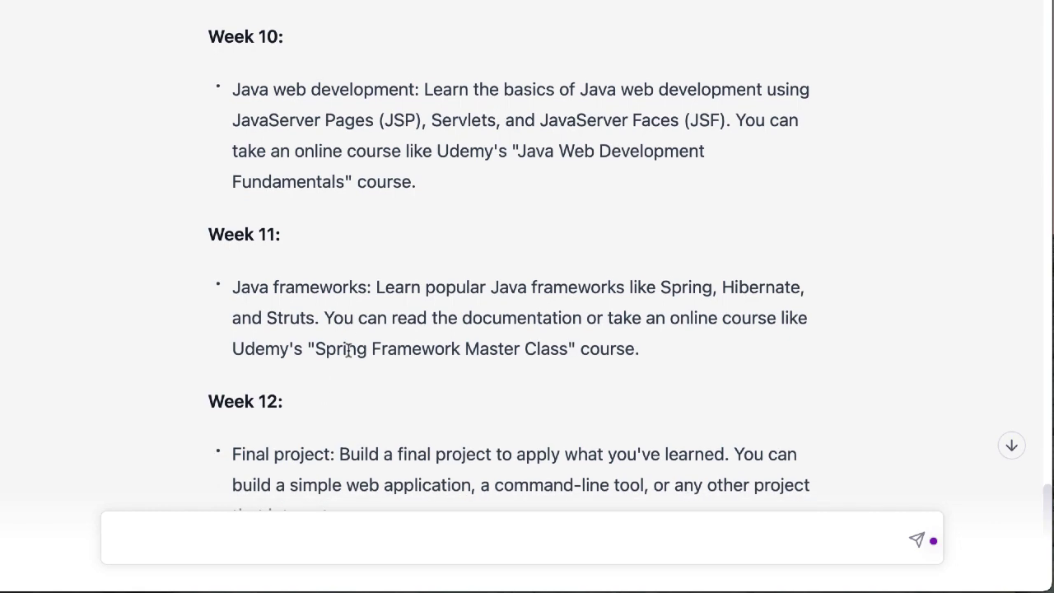
scroll(348, 350, up, 15)
scroll(349, 350, up, 15)
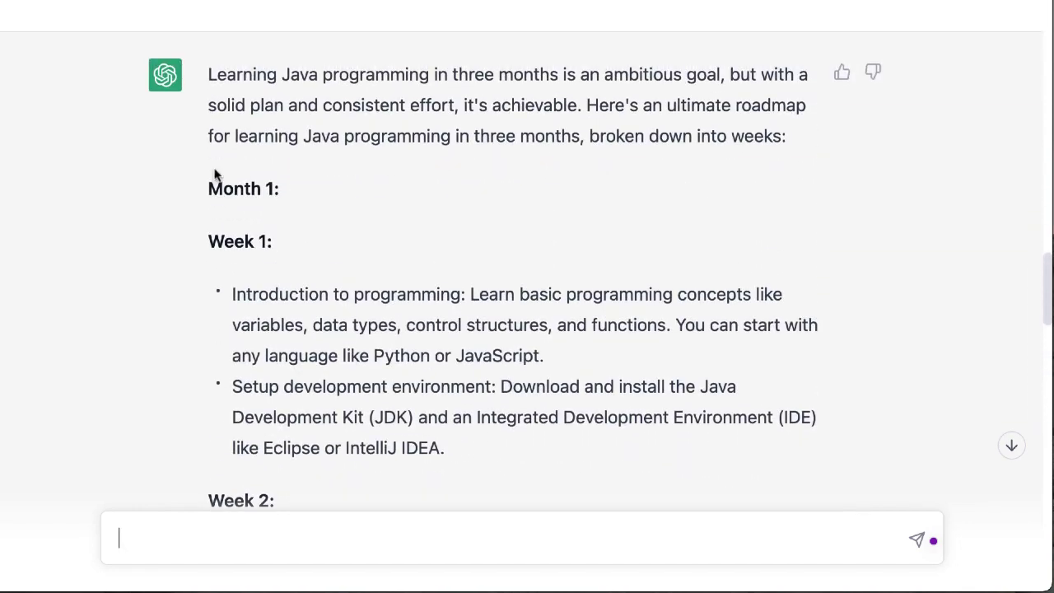
scroll(354, 310, down, 4)
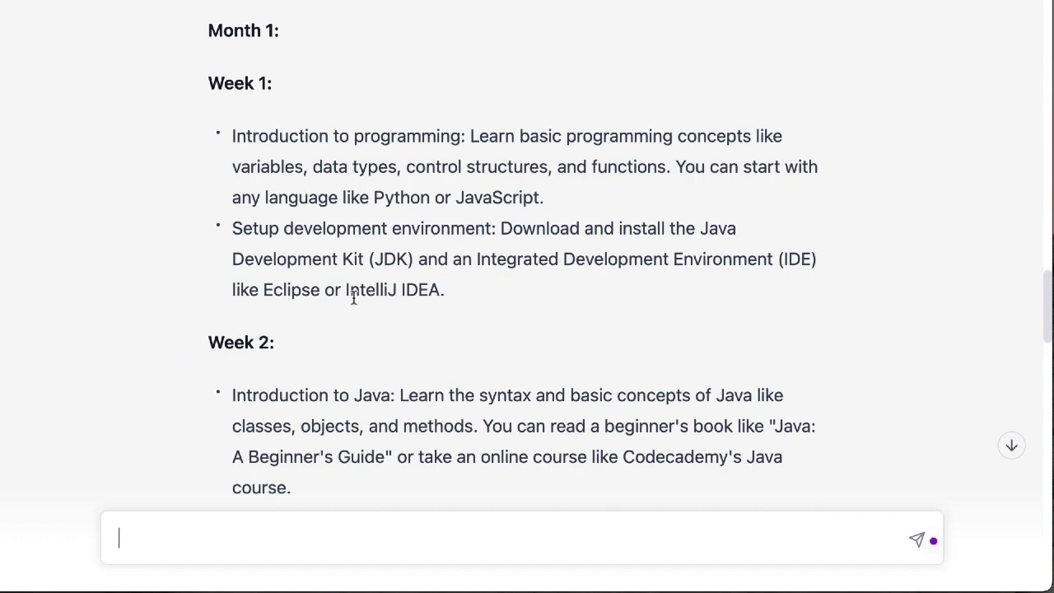
scroll(489, 343, down, 2)
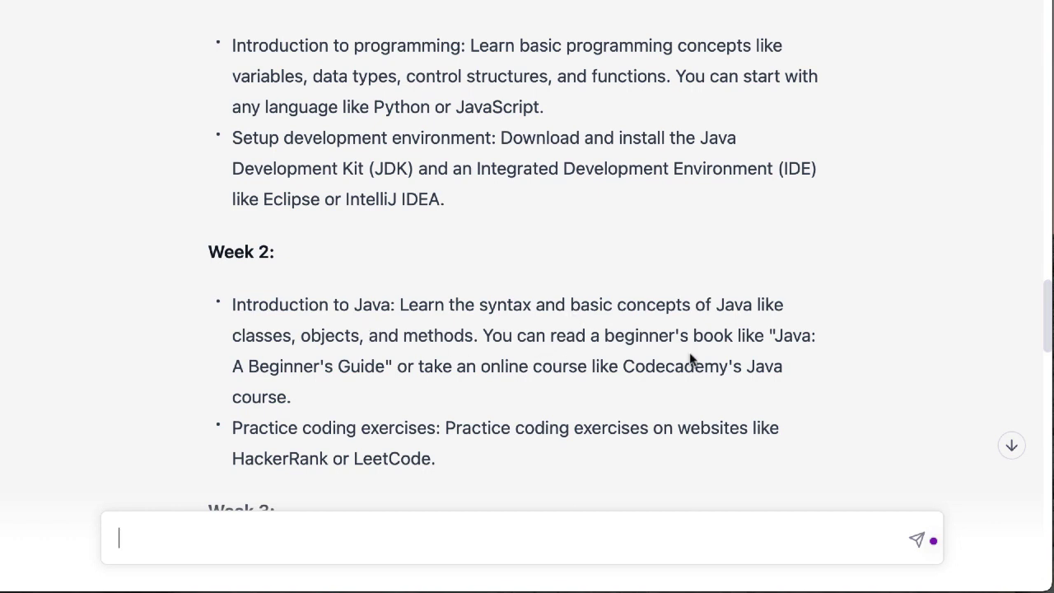
scroll(691, 359, down, 3)
scroll(689, 360, down, 2)
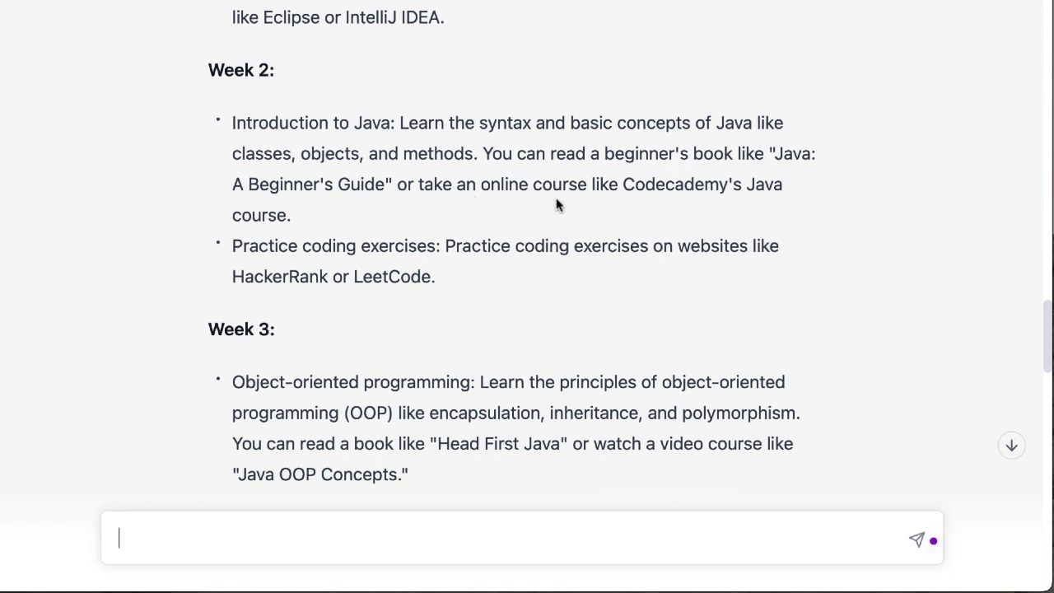
scroll(560, 205, down, 3)
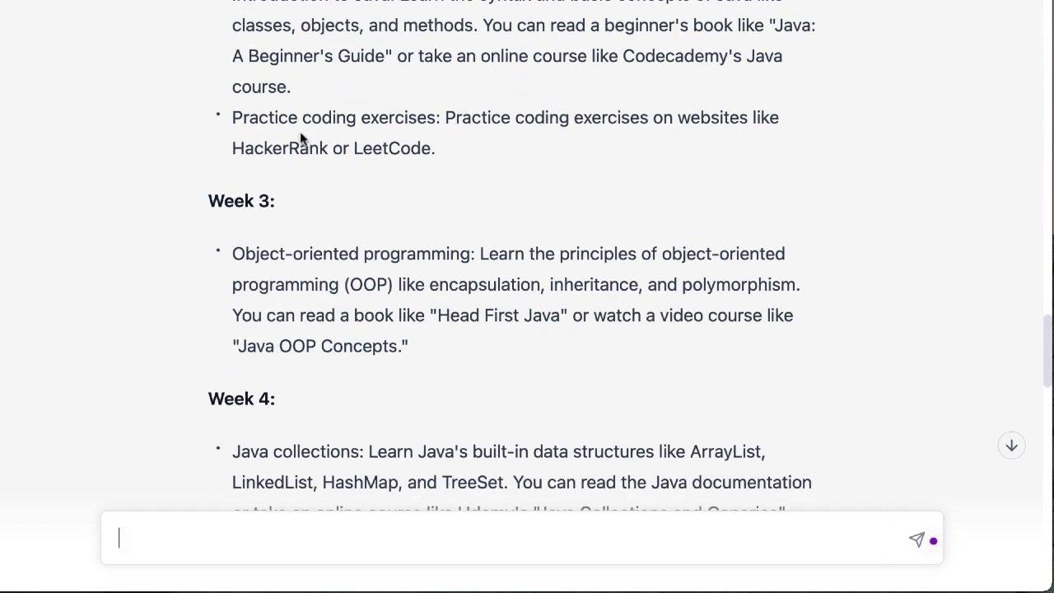
scroll(343, 219, down, 2)
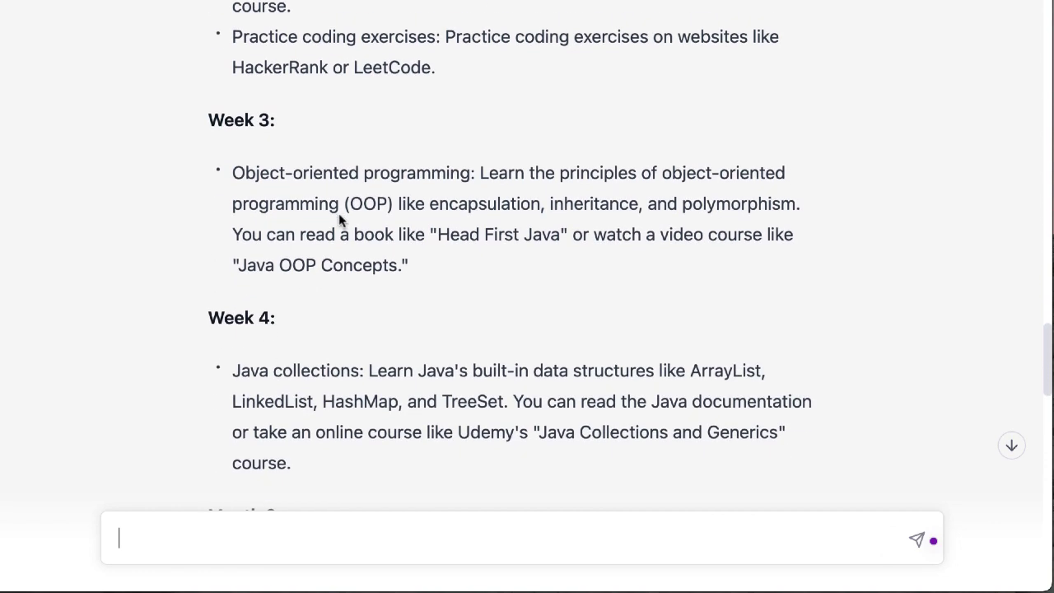
double_click(251, 173)
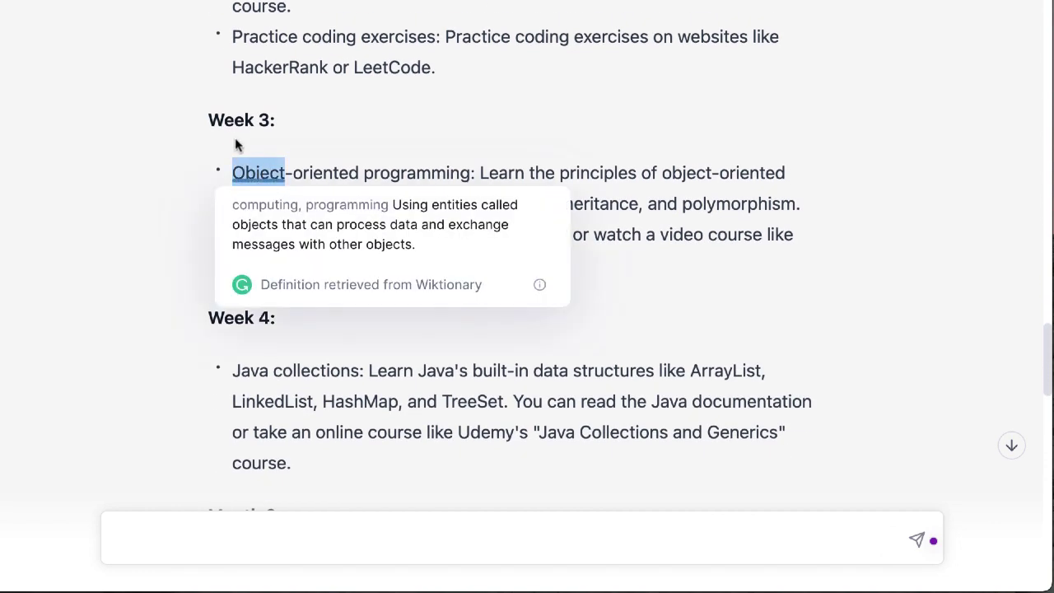
click(323, 165)
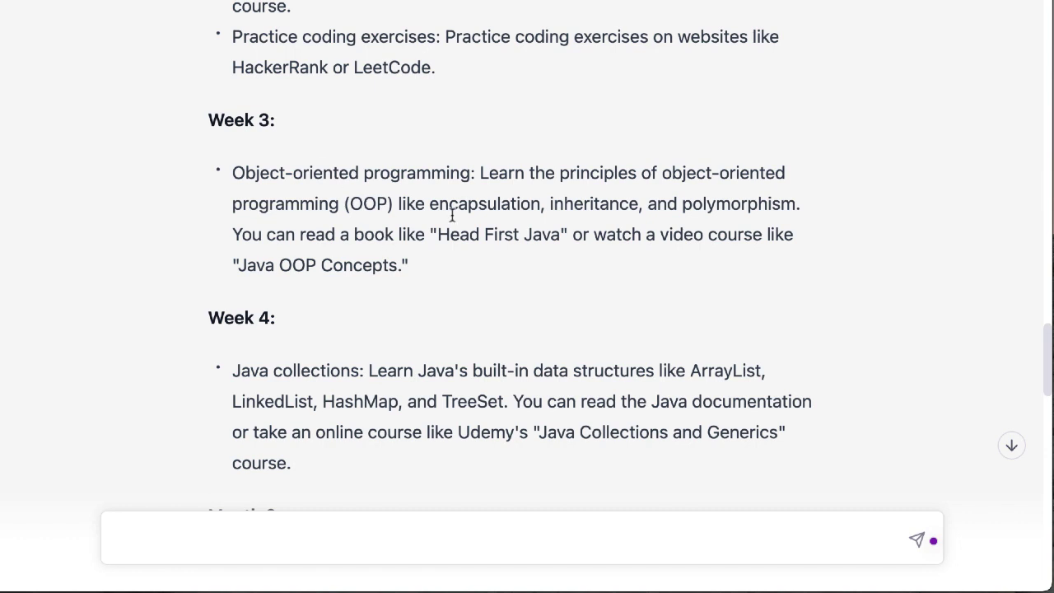
scroll(412, 289, down, 5)
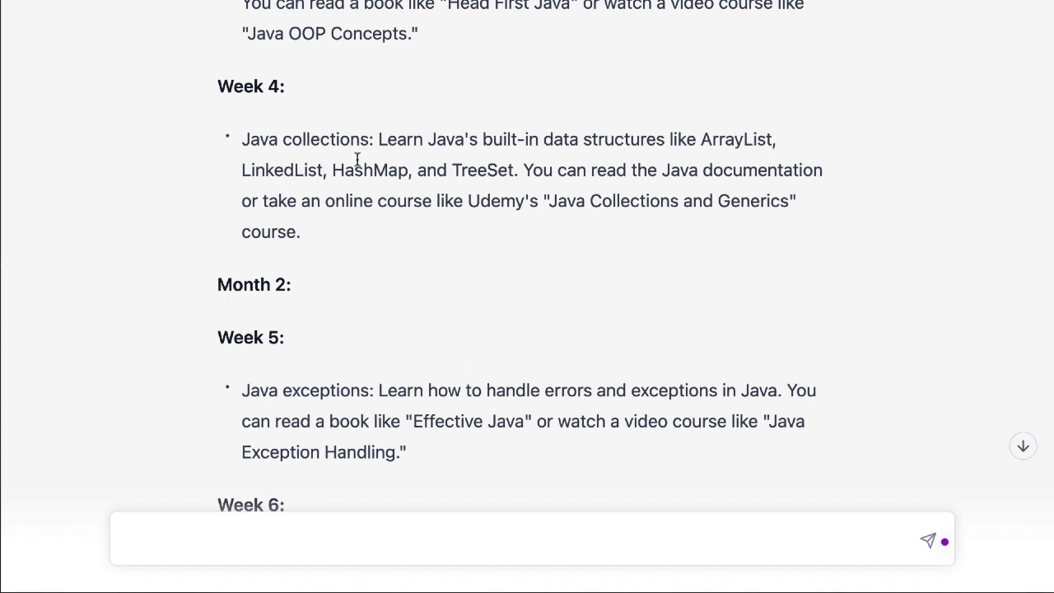
scroll(357, 165, down, 4)
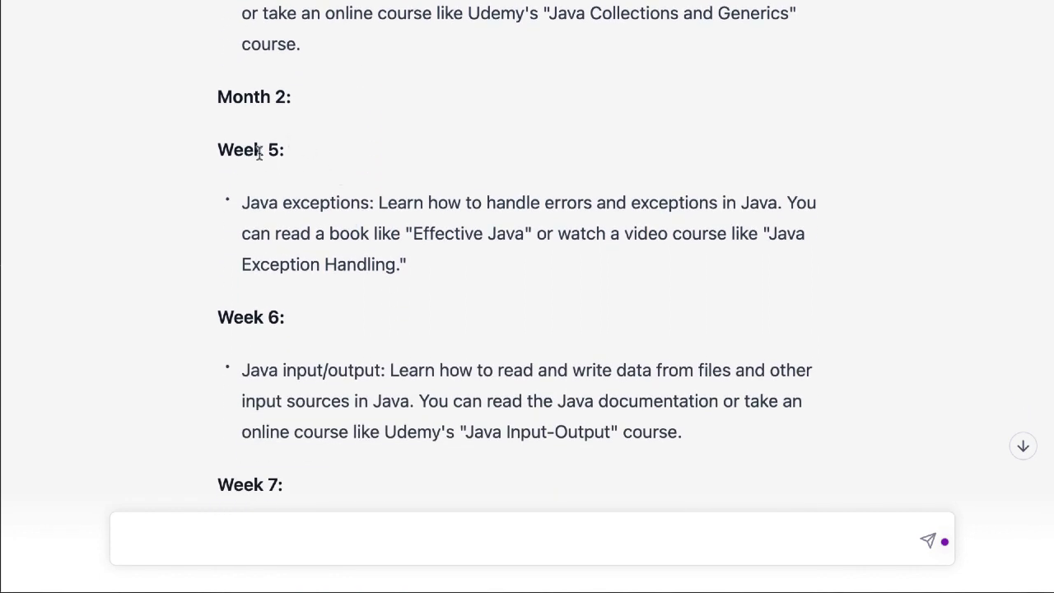
scroll(302, 241, down, 1)
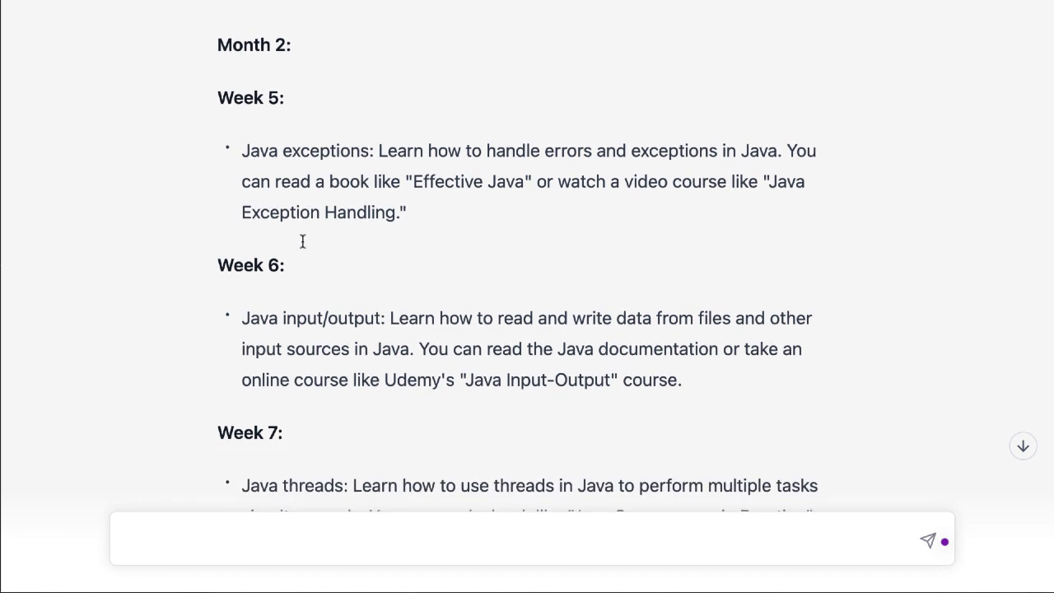
scroll(113, 405, down, 1)
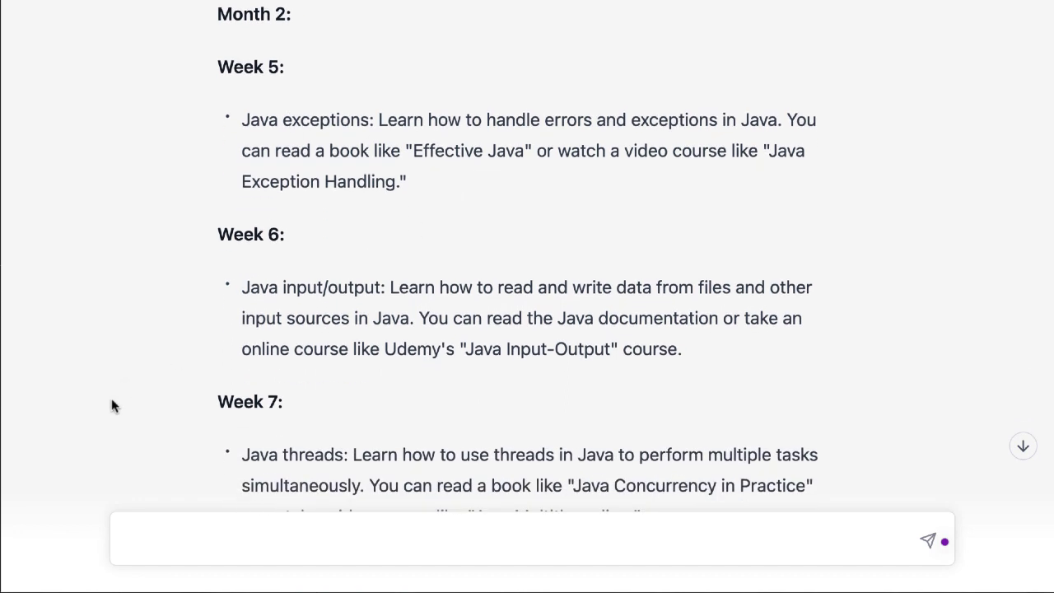
scroll(252, 219, down, 2)
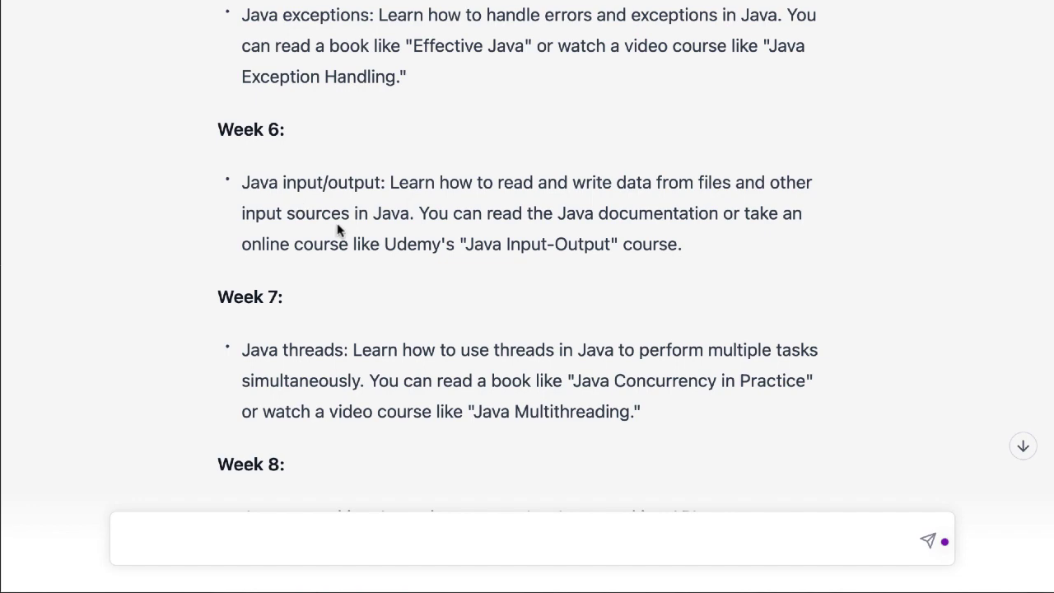
scroll(303, 370, down, 4)
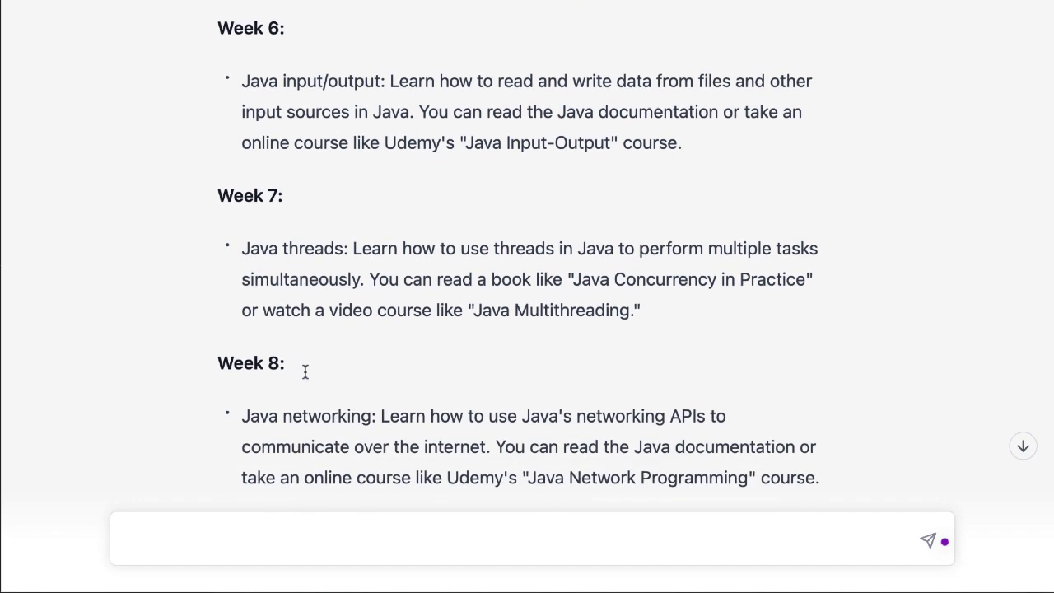
scroll(305, 309, down, 10)
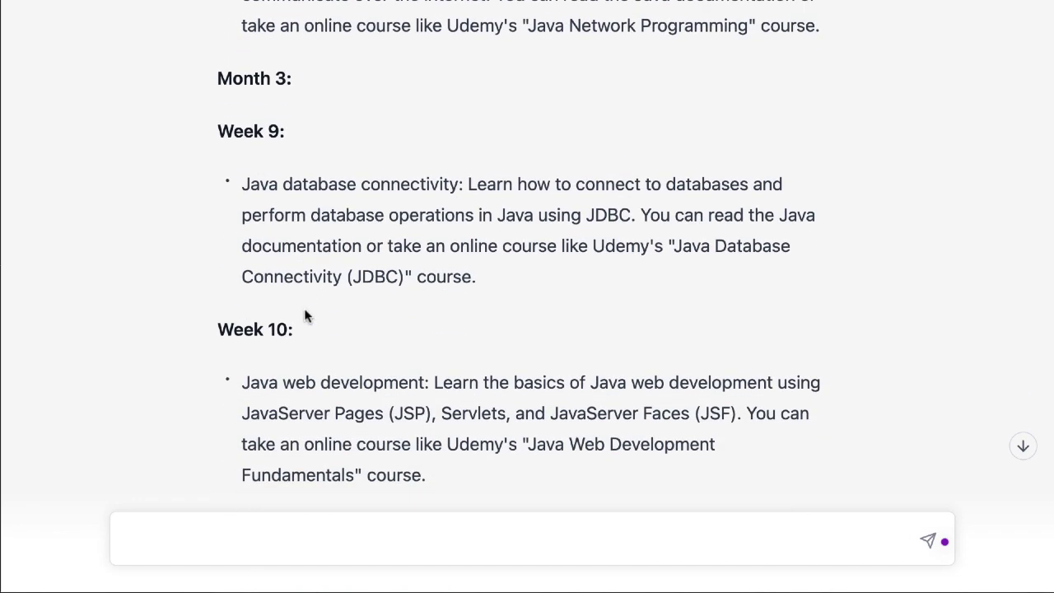
scroll(305, 313, down, 1)
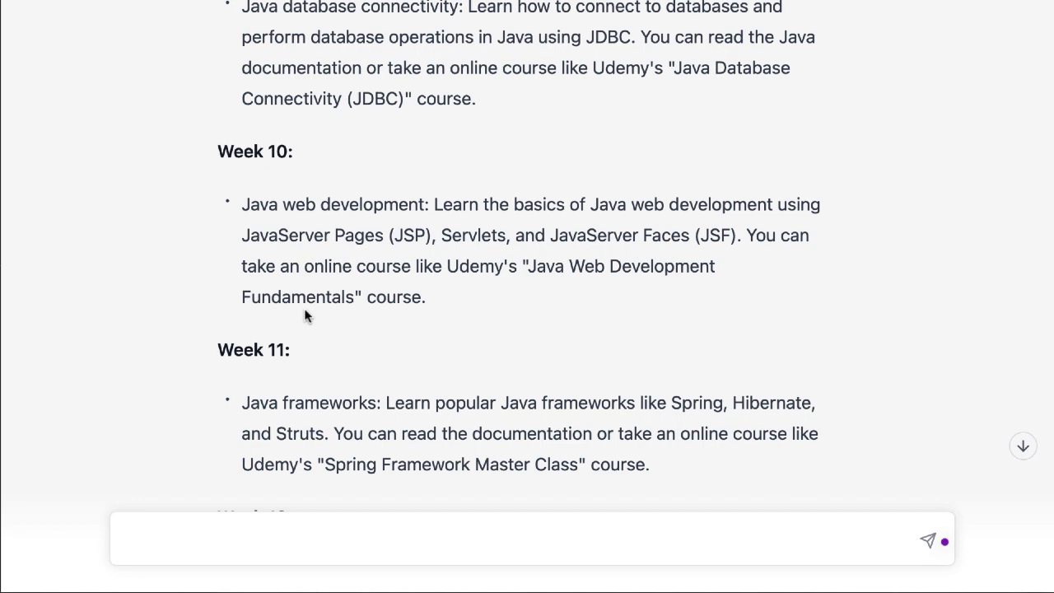
scroll(257, 538, down, 5)
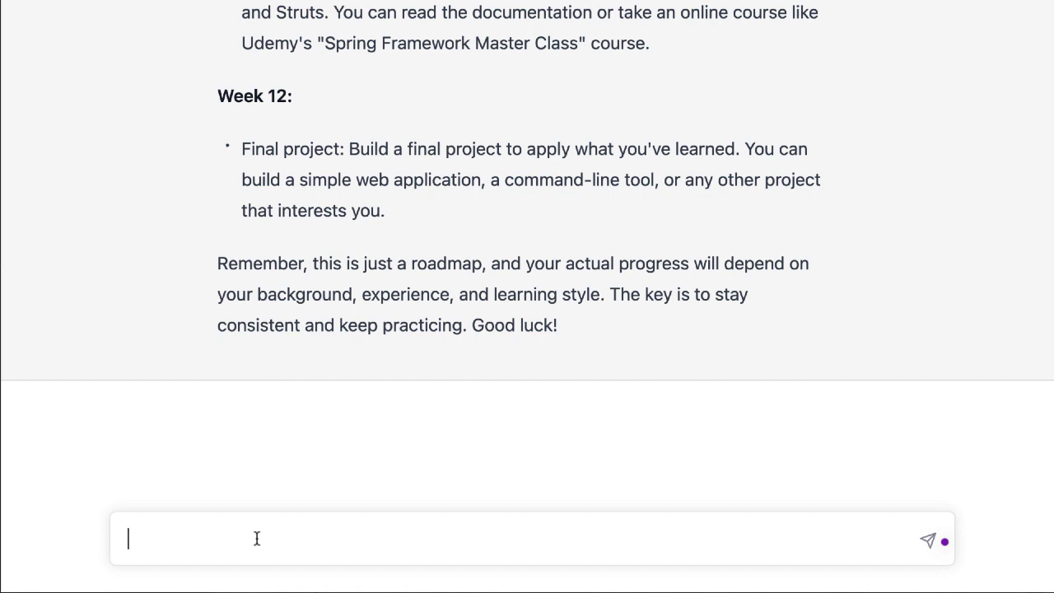
Send the question 'How do I learn python'.
text(How do)
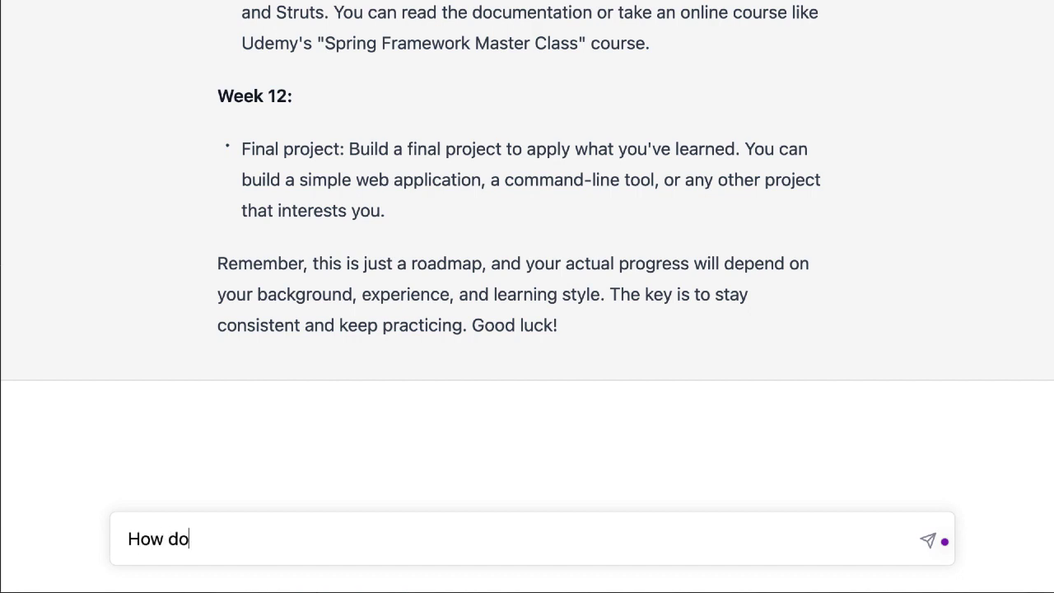
text( I learn python)
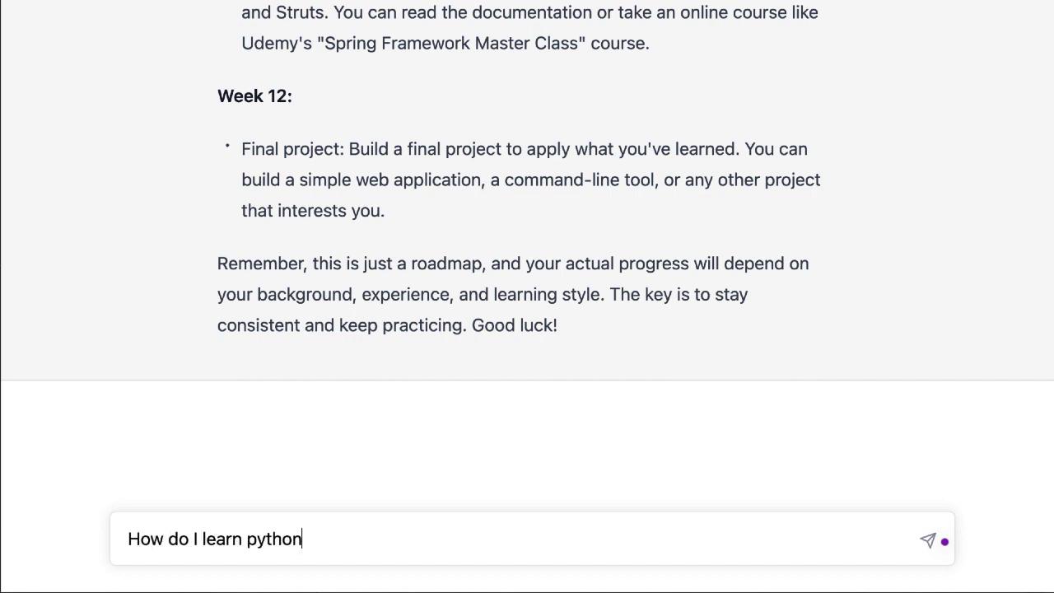
key(Return)
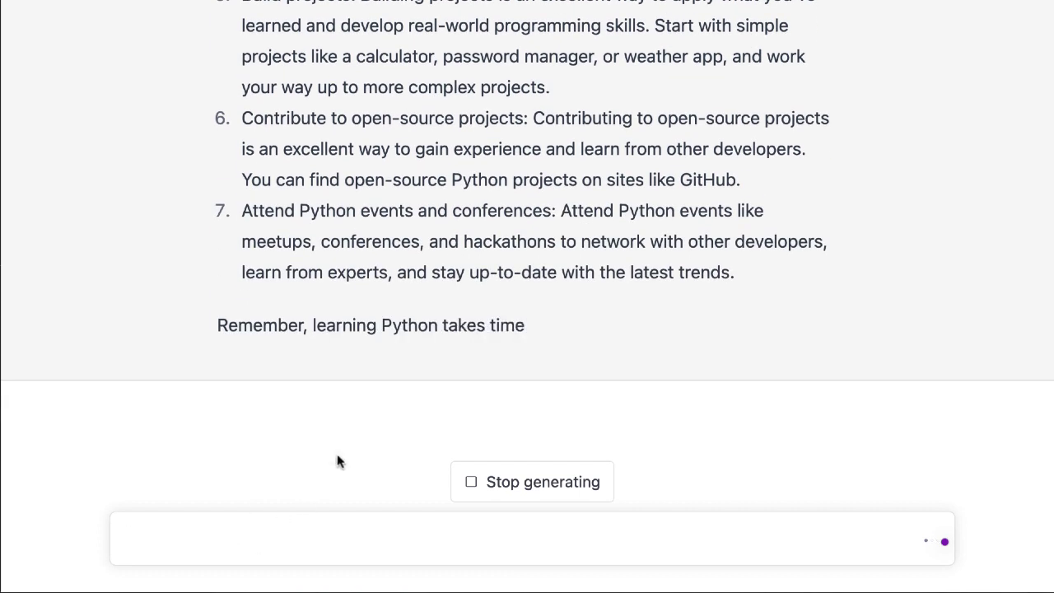
Stop the Python answer, ask how to write a simple Python program, and review the Hello World reply.
click(535, 485)
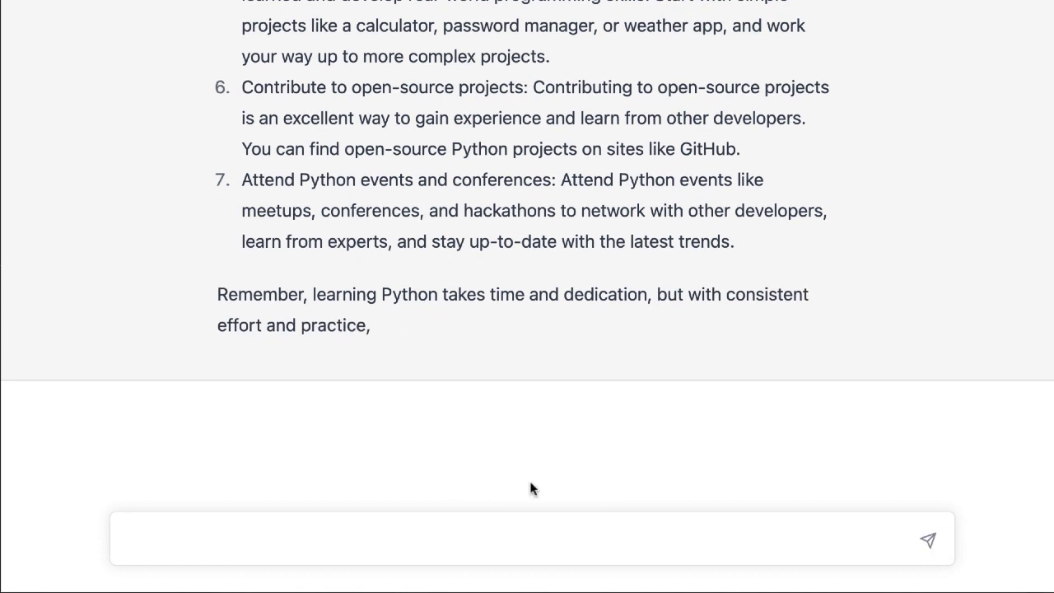
click(198, 530)
text(How to write a simple py)
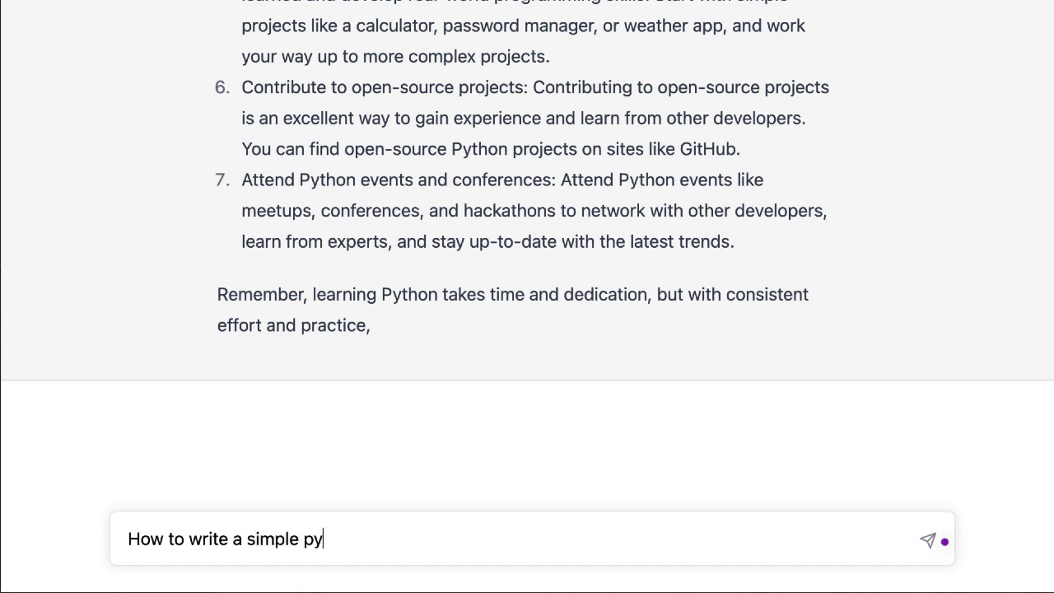
key(Return)
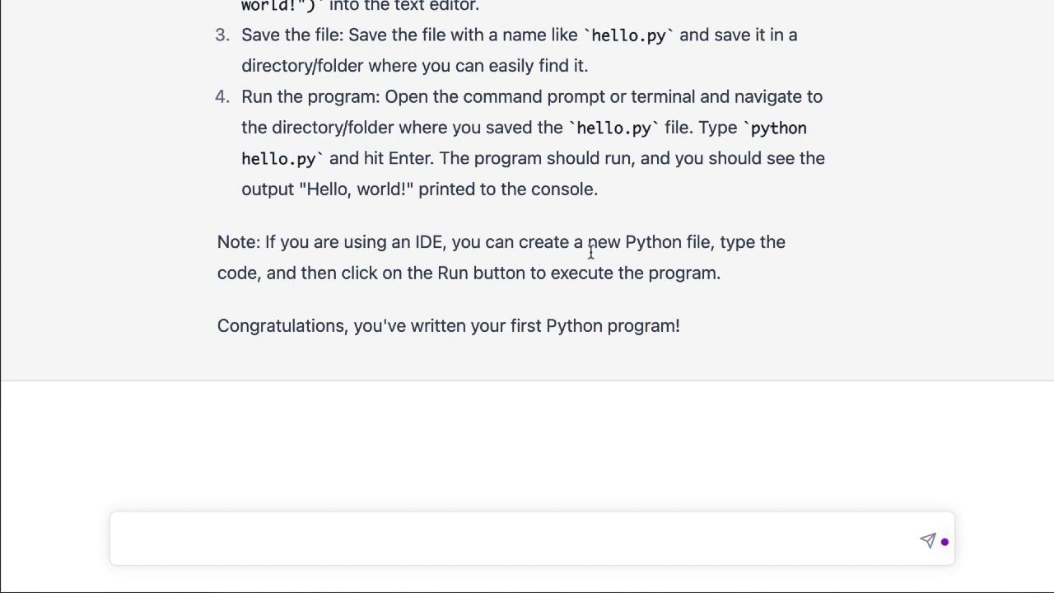
scroll(461, 449, up, 3)
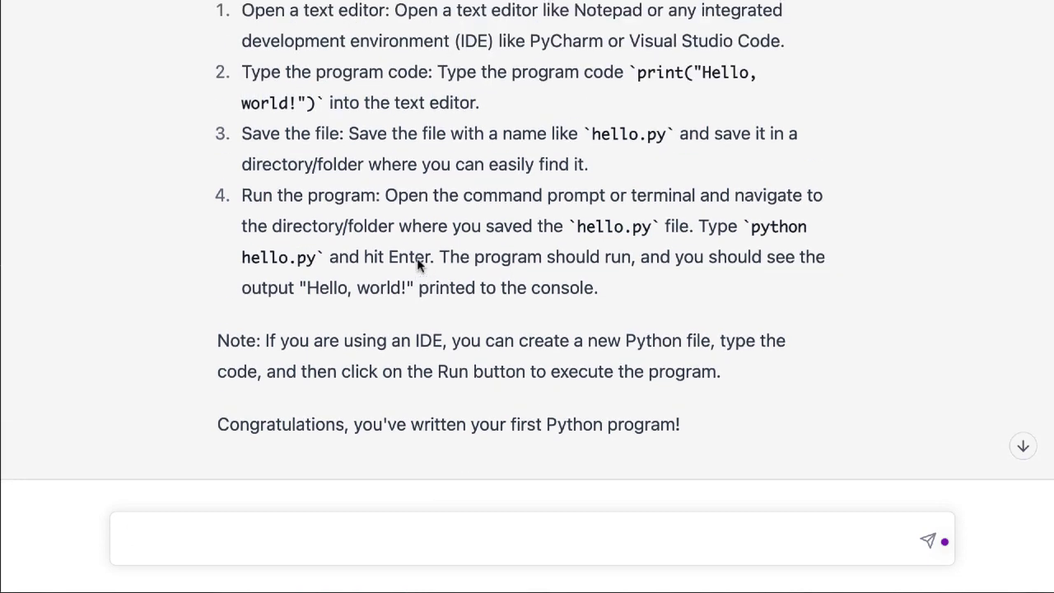
scroll(418, 260, down, 3)
scroll(419, 259, up, 5)
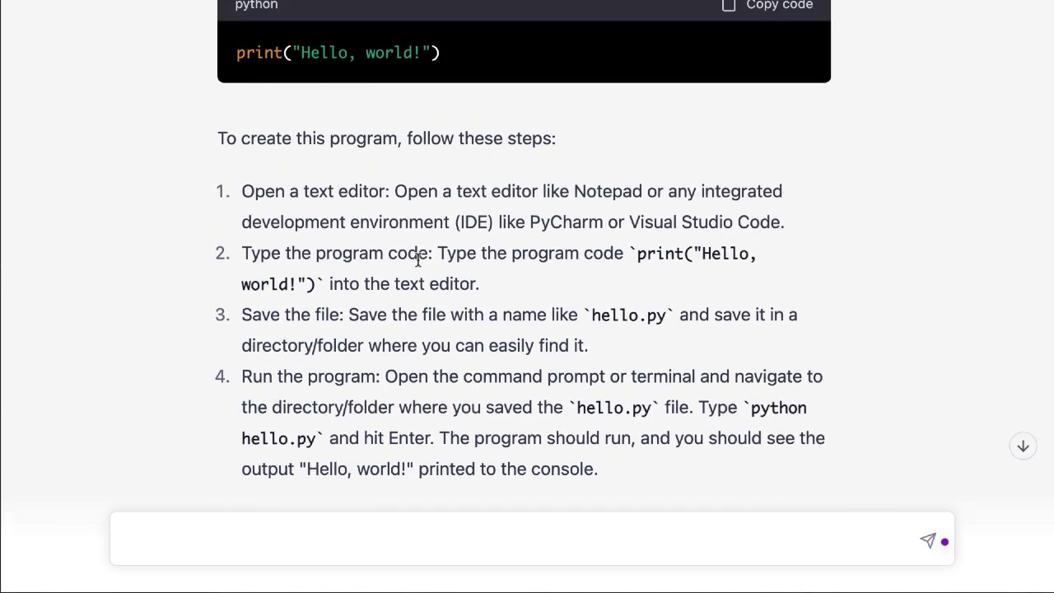
scroll(418, 260, down, 2)
scroll(418, 260, down, 1)
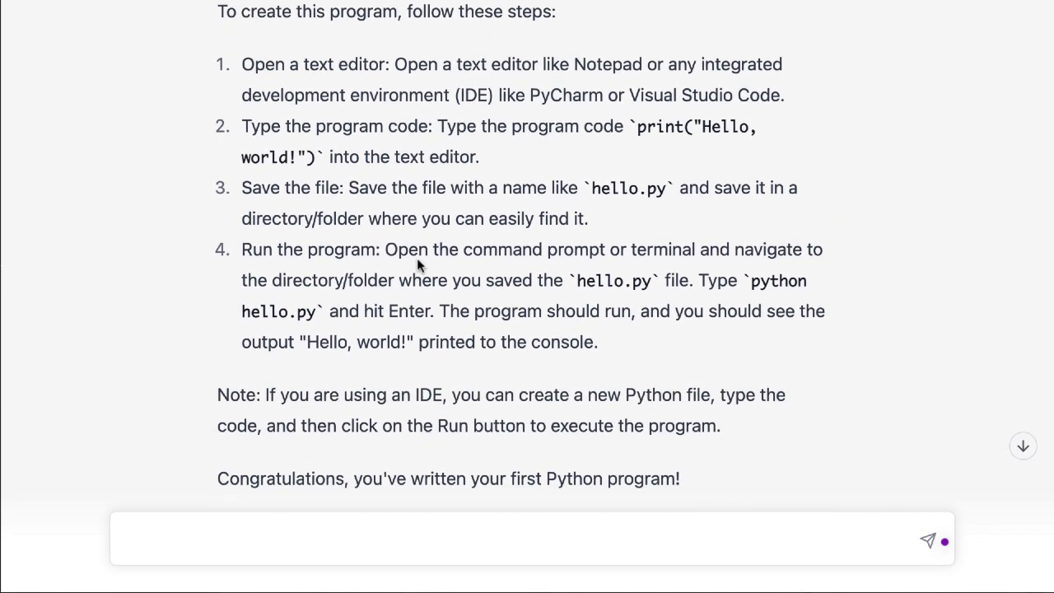